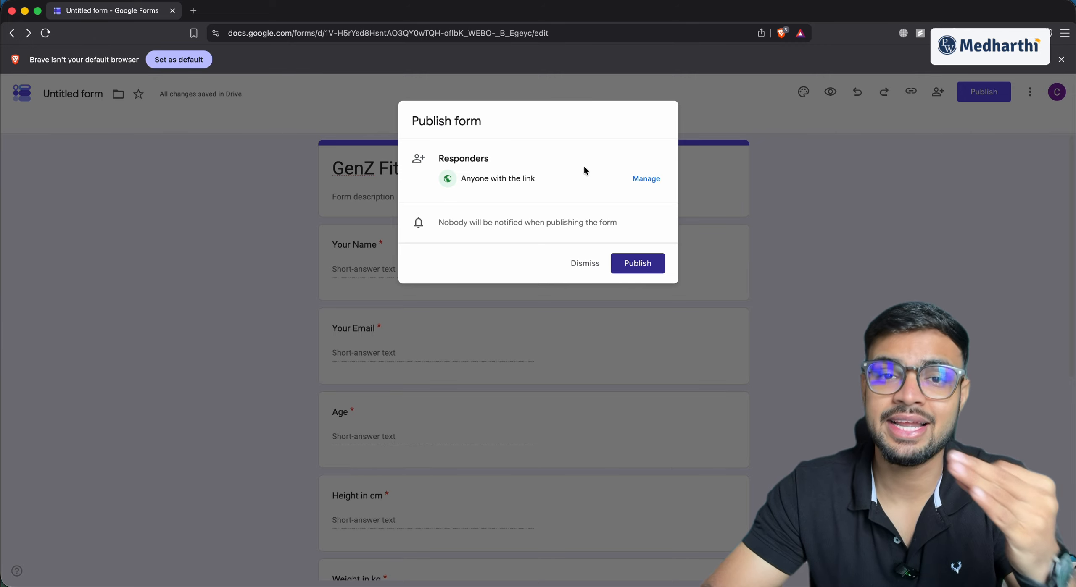
# Publish the GenZ Fitness Solution form, then search 'make .com' in a new tab and open Make's site
pyautogui.click(631, 264)
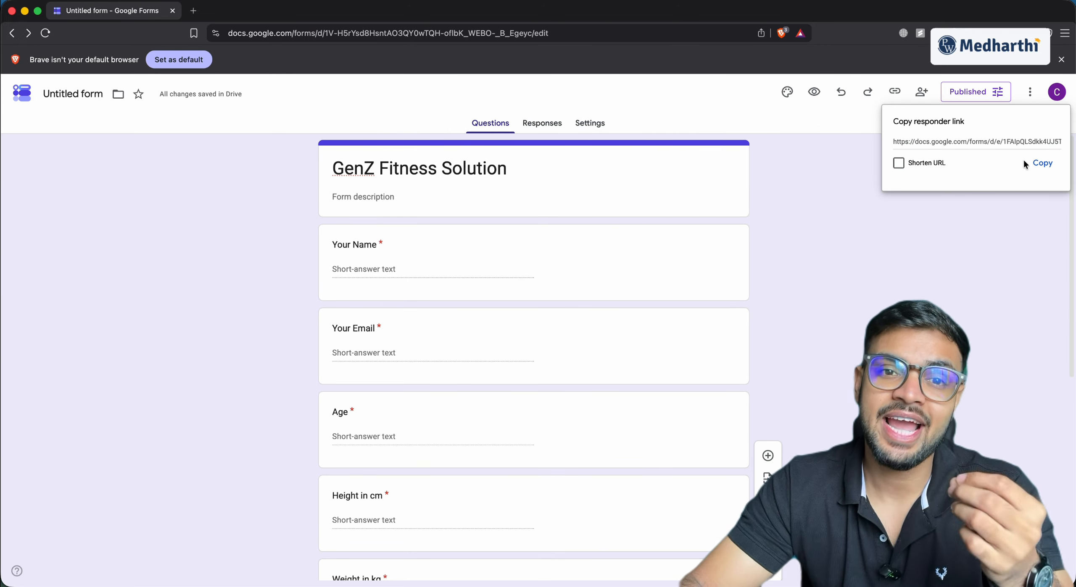
pyautogui.click(803, 216)
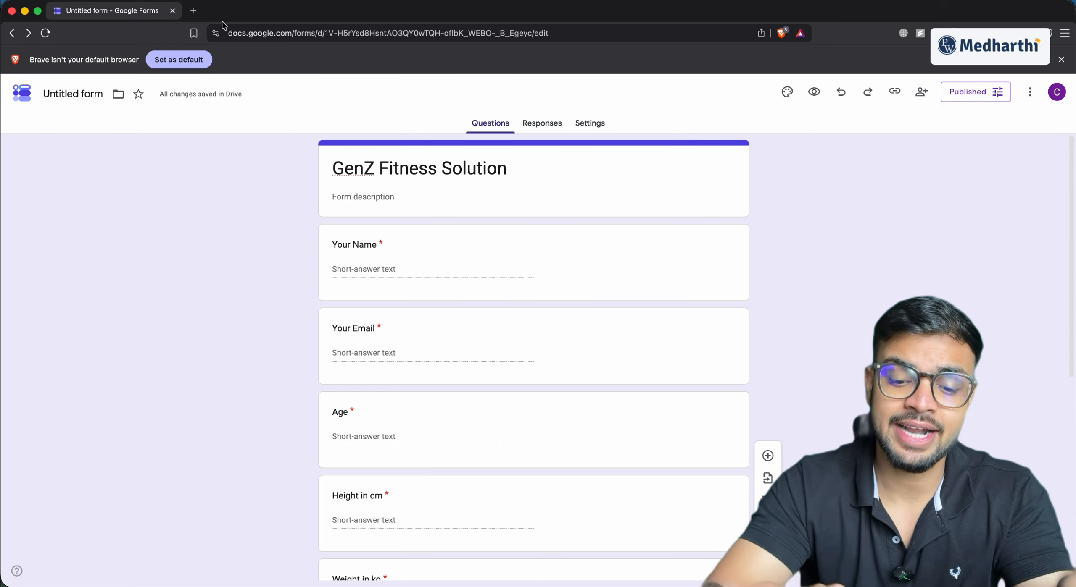
pyautogui.click(194, 12)
pyautogui.write('make .com')
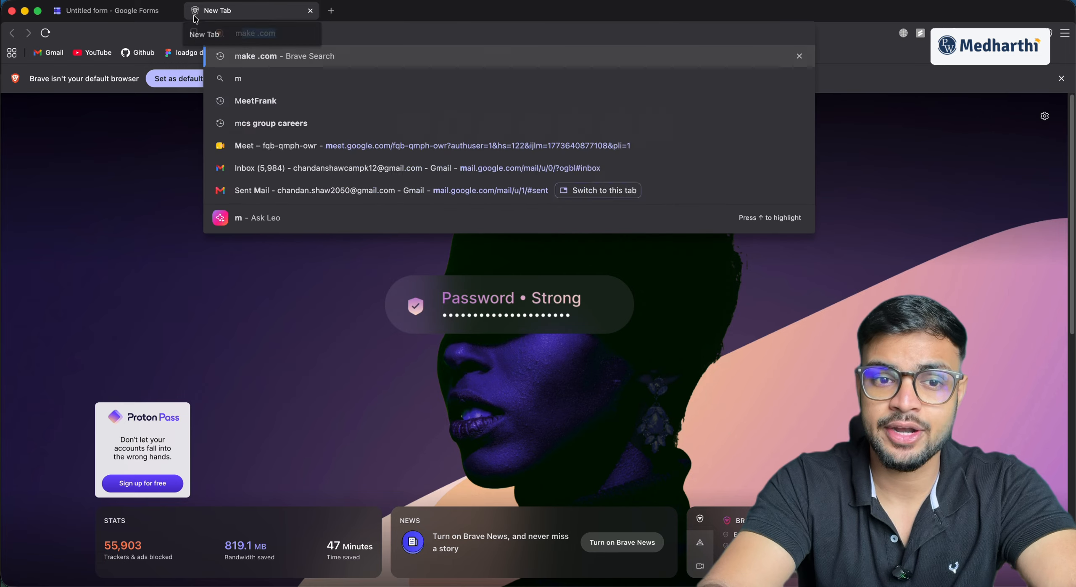
pyautogui.press('Return')
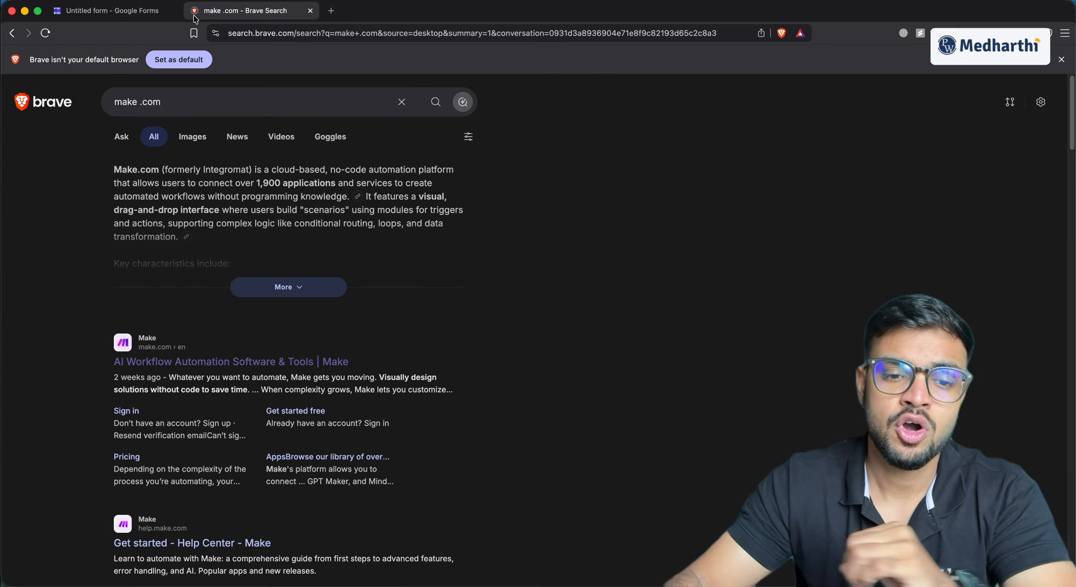
pyautogui.click(212, 362)
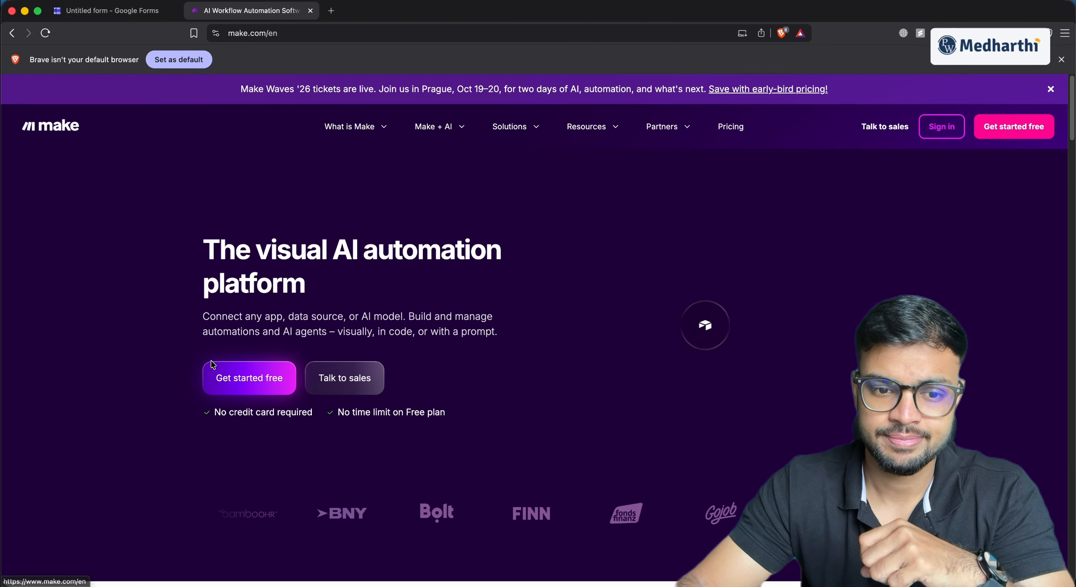
# Sign up for a free Make account with Google and check the 1,000 / 1,000 credits left
pyautogui.click(276, 391)
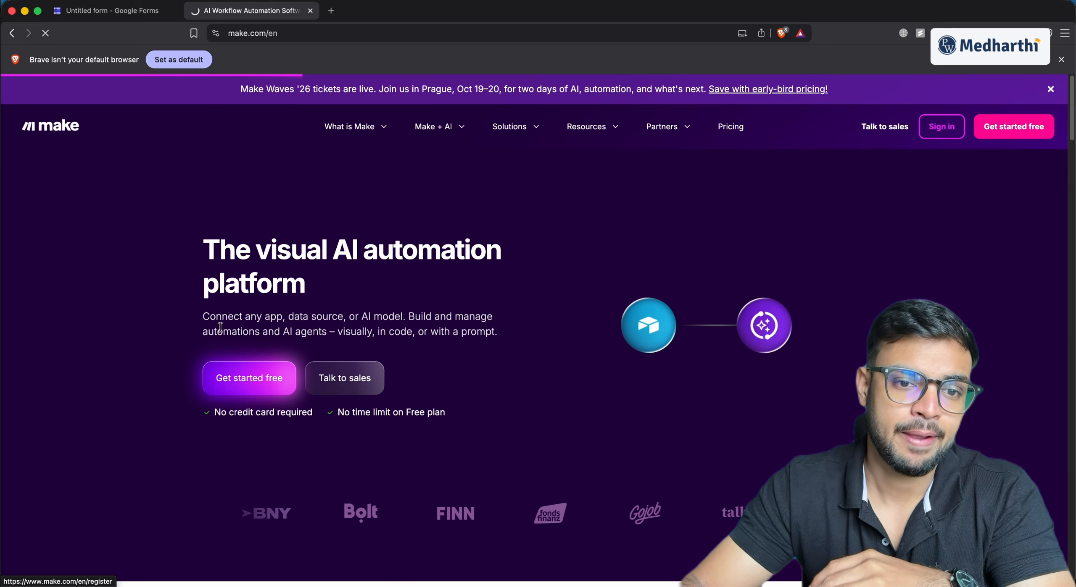
pyautogui.click(185, 196)
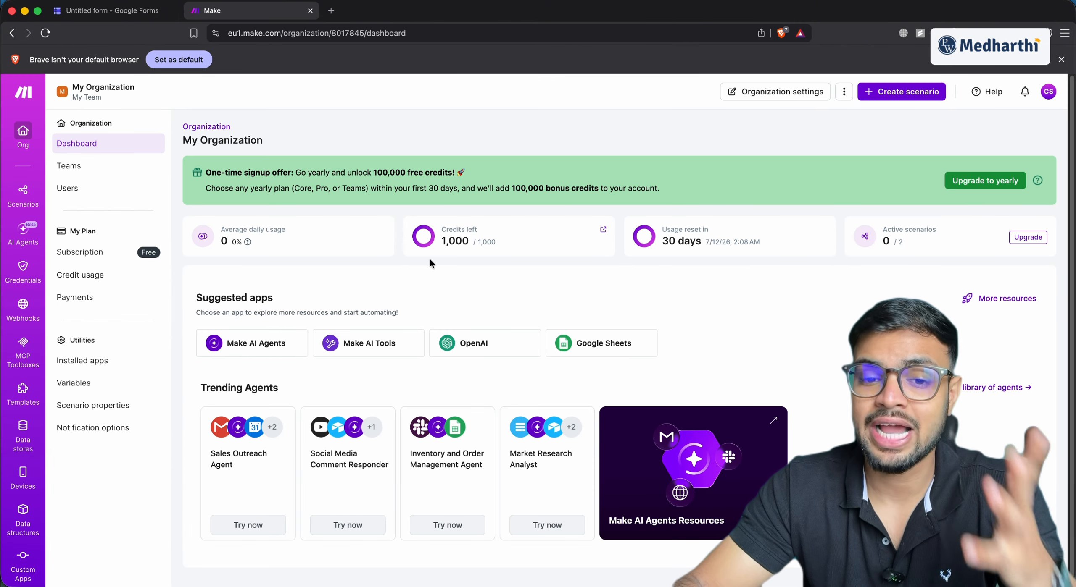
pyautogui.moveTo(506, 245); pyautogui.dragTo(419, 245)
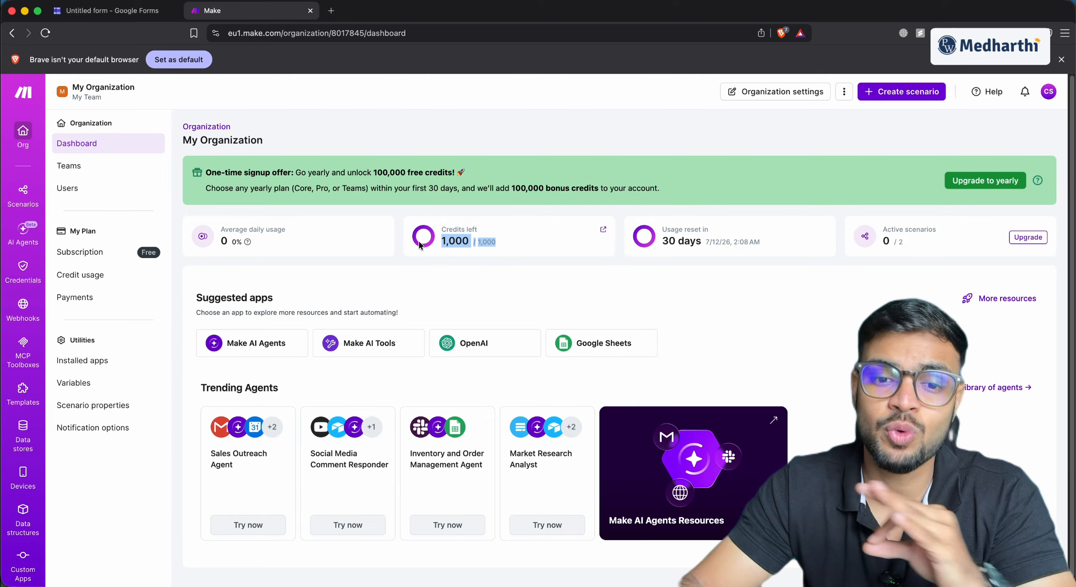
pyautogui.click(435, 295)
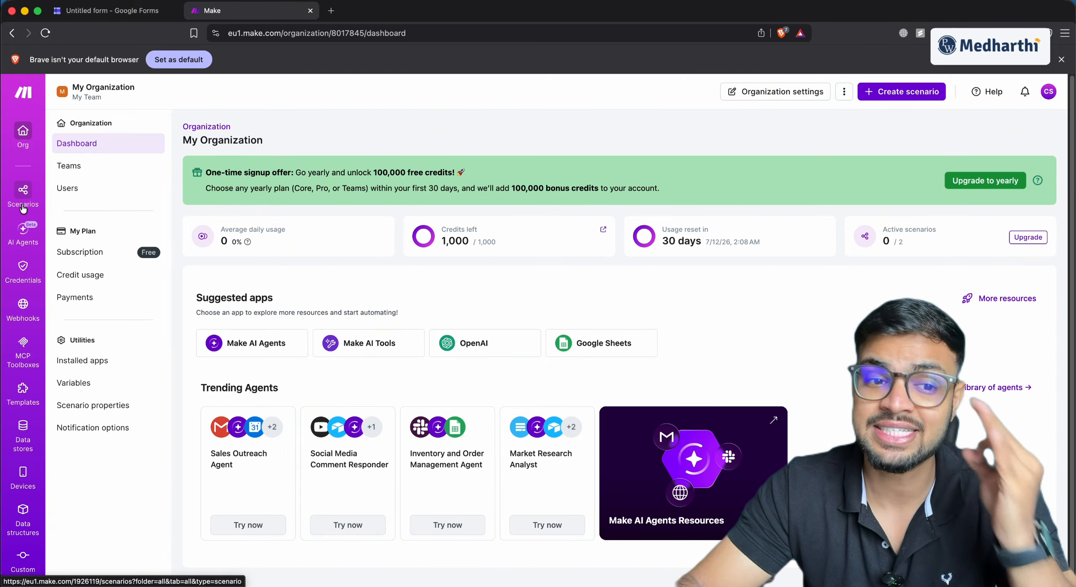
pyautogui.click(22, 193)
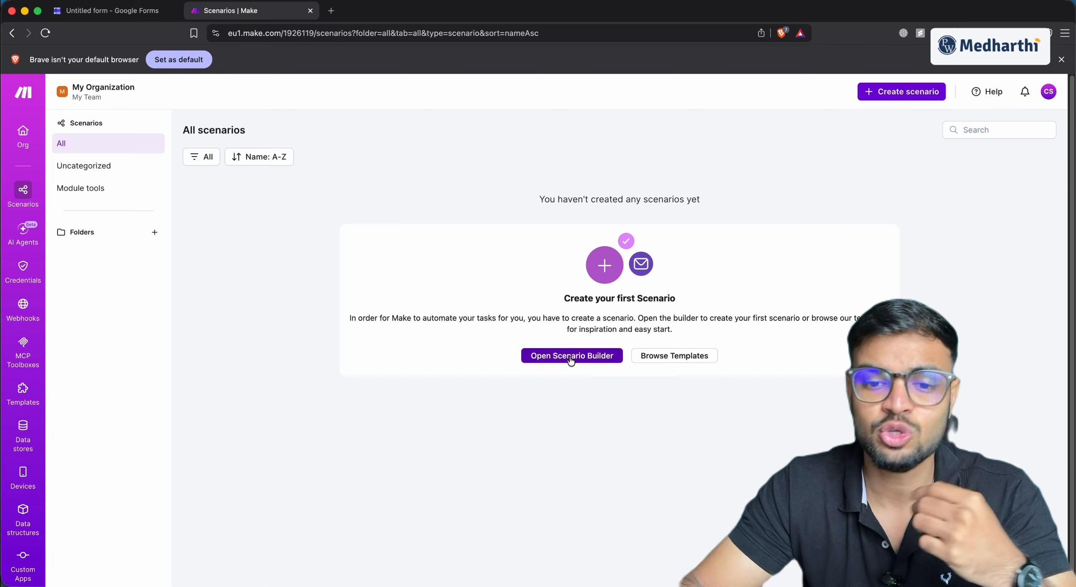
# Glance at the public scenario templates, close them, and start a blank scenario in the builder
pyautogui.click(649, 355)
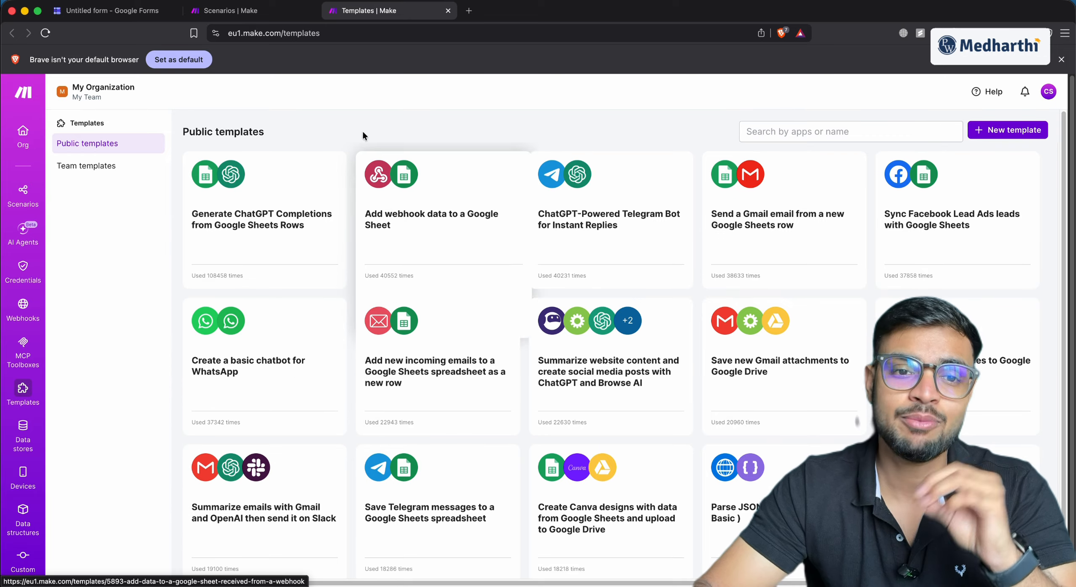
pyautogui.click(448, 10)
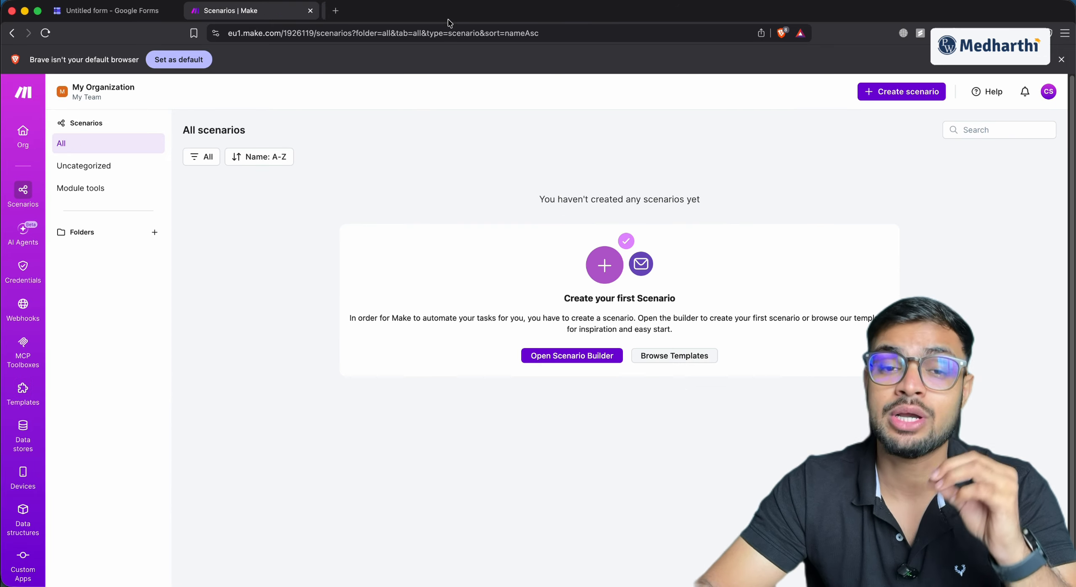
pyautogui.click(543, 356)
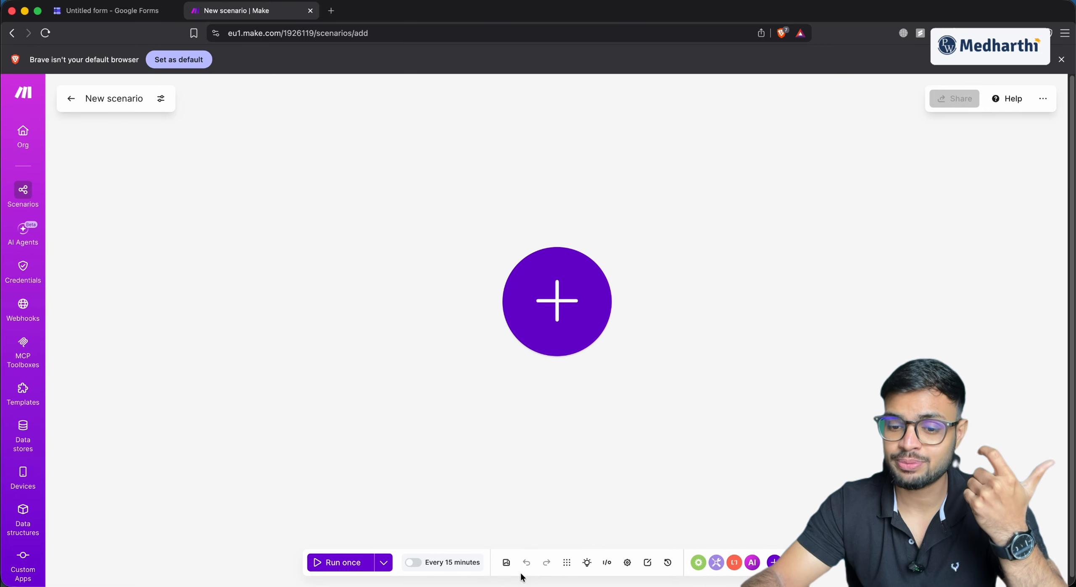
# Search 'google' and add a Google Forms Watch Responses trigger as the first module
pyautogui.click(565, 324)
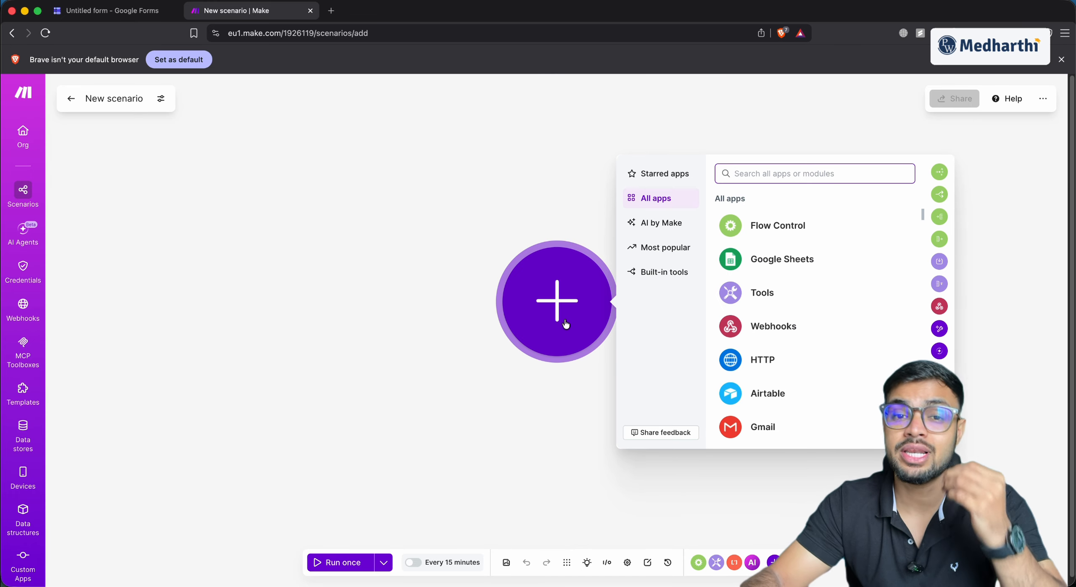
pyautogui.scroll(-10, 764, 264)
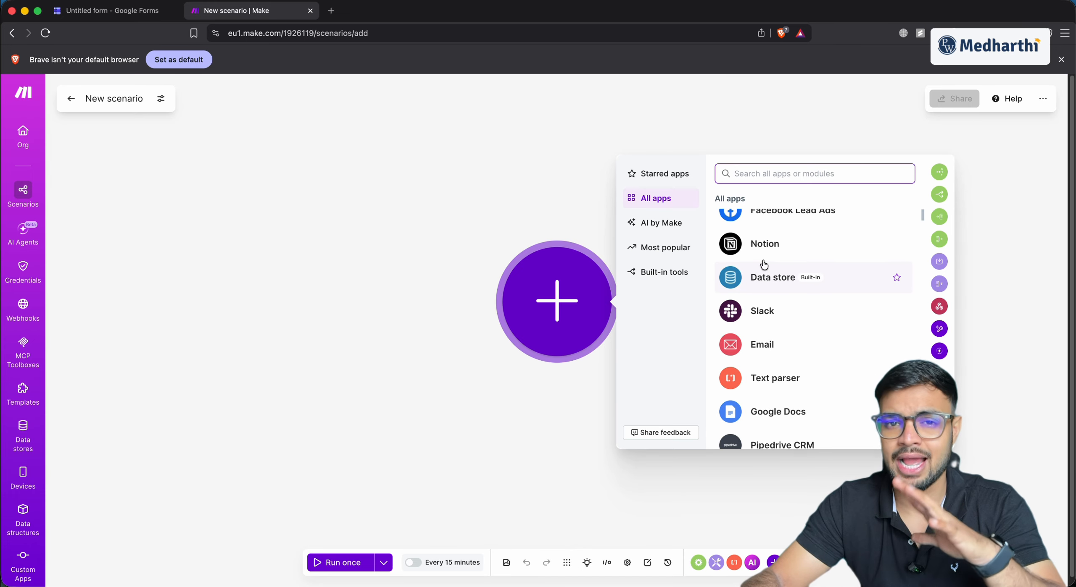
pyautogui.scroll(-10, 764, 264)
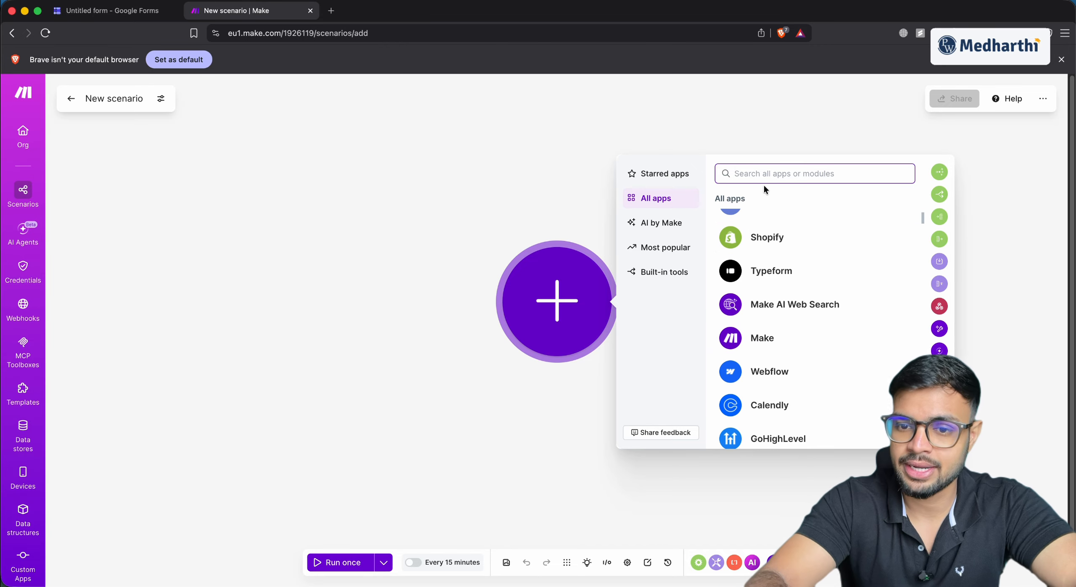
pyautogui.write('google form')
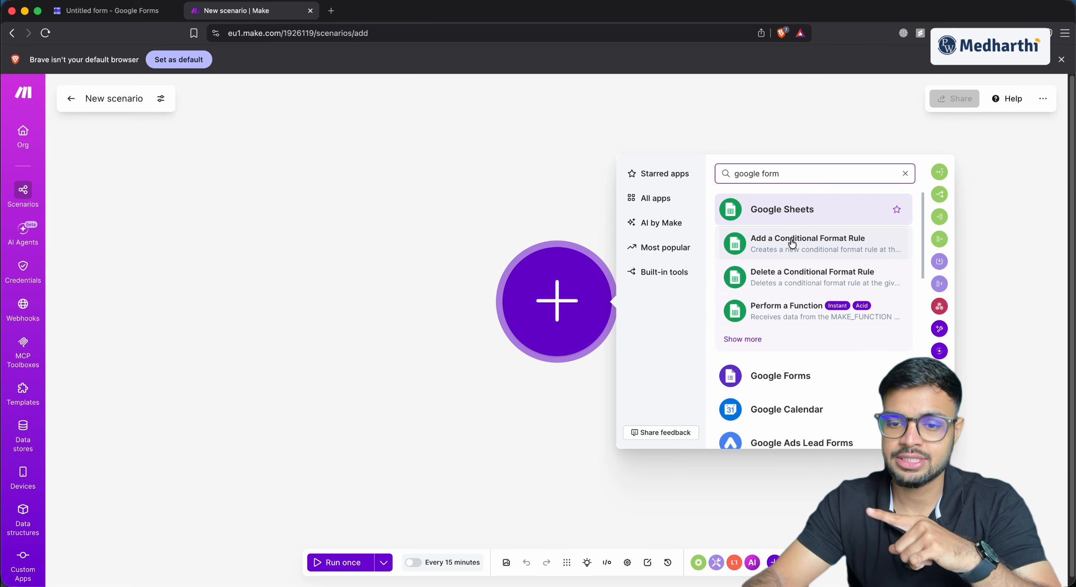
pyautogui.click(773, 380)
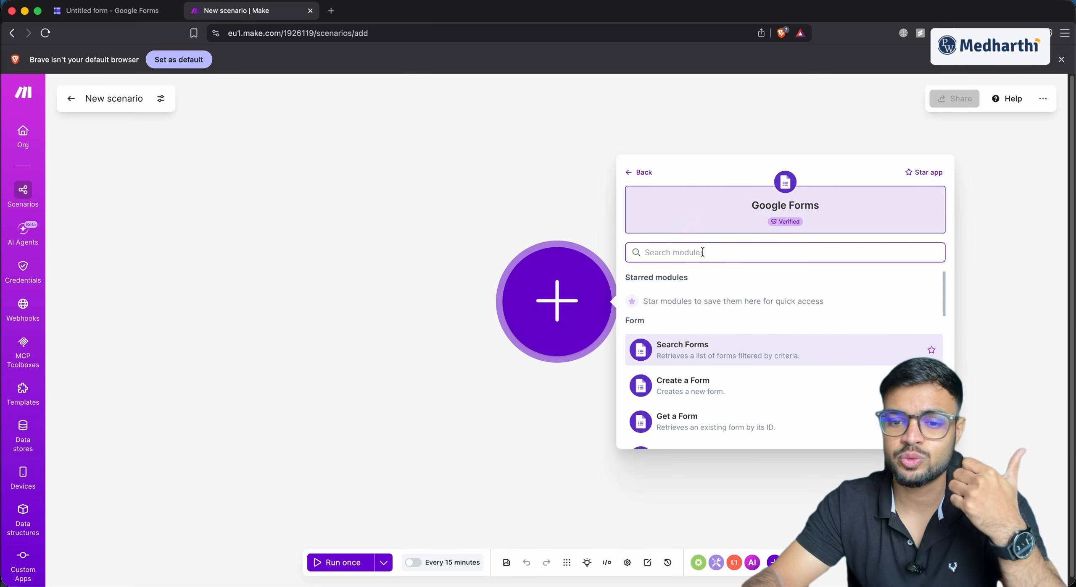
pyautogui.scroll(-3, 685, 370)
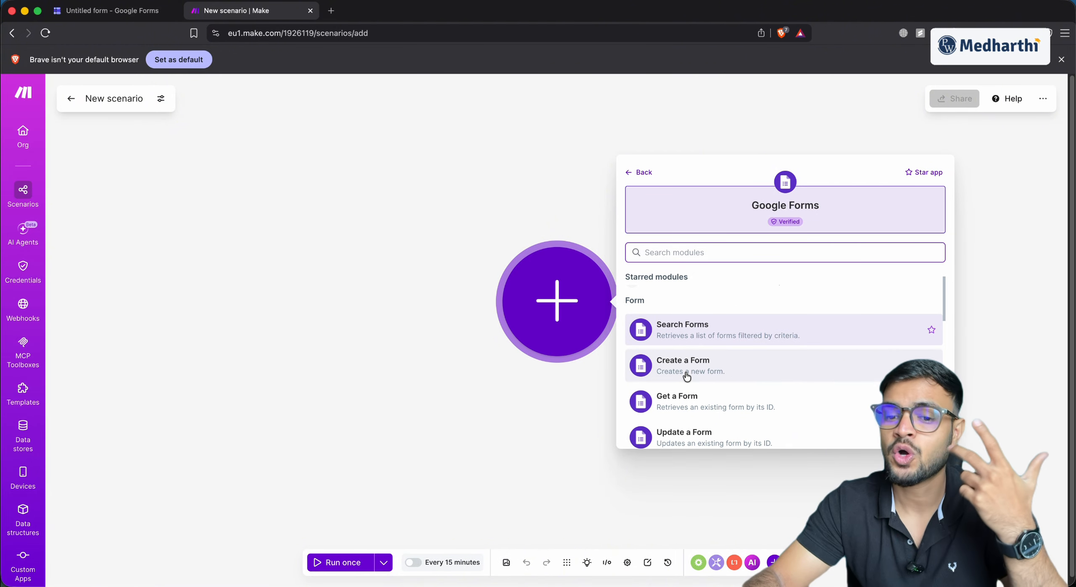
pyautogui.scroll(-4, 676, 410)
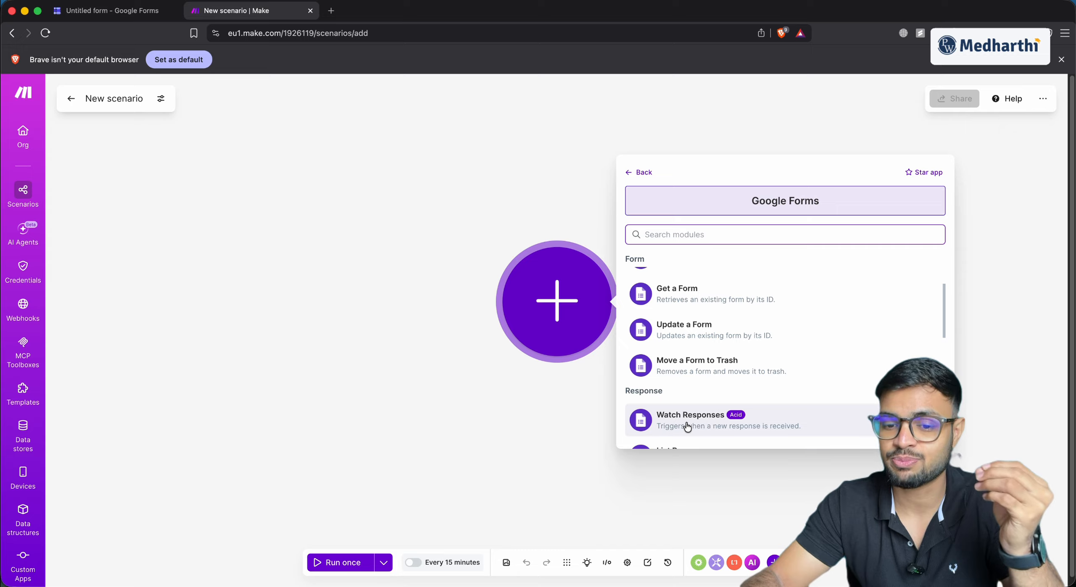
pyautogui.scroll(-1, 687, 420)
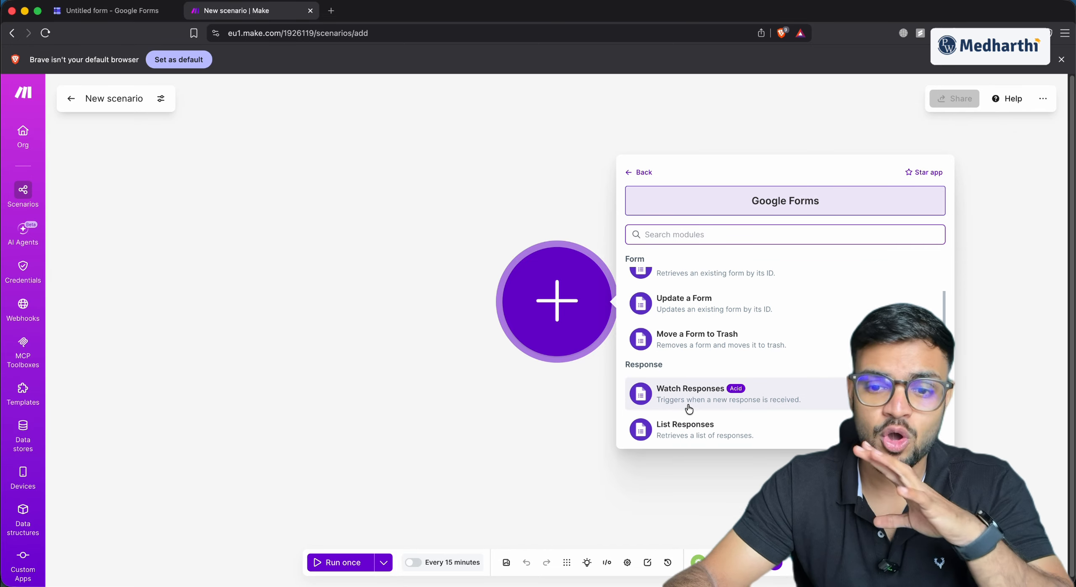
pyautogui.click(688, 405)
# Link the Google Forms module to a new Google connection, then go to the form editor for its ID
pyautogui.click(600, 258)
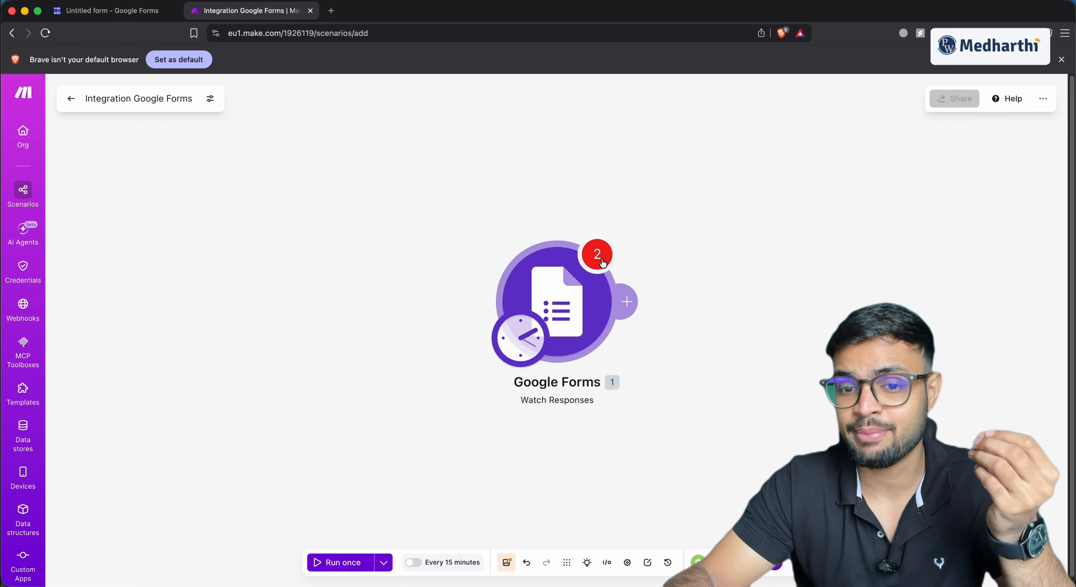
pyautogui.click(684, 239)
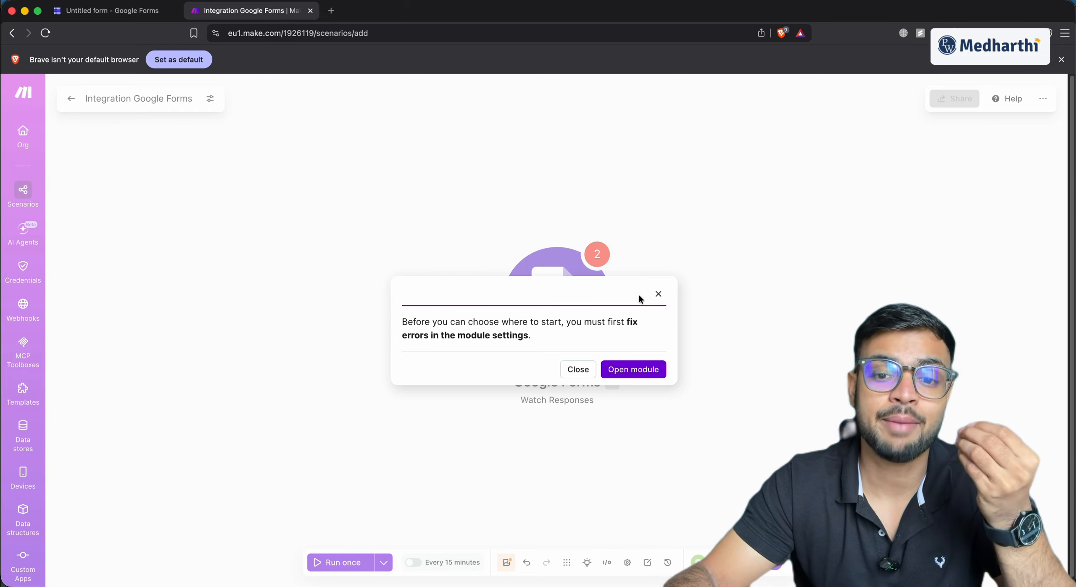
pyautogui.click(633, 369)
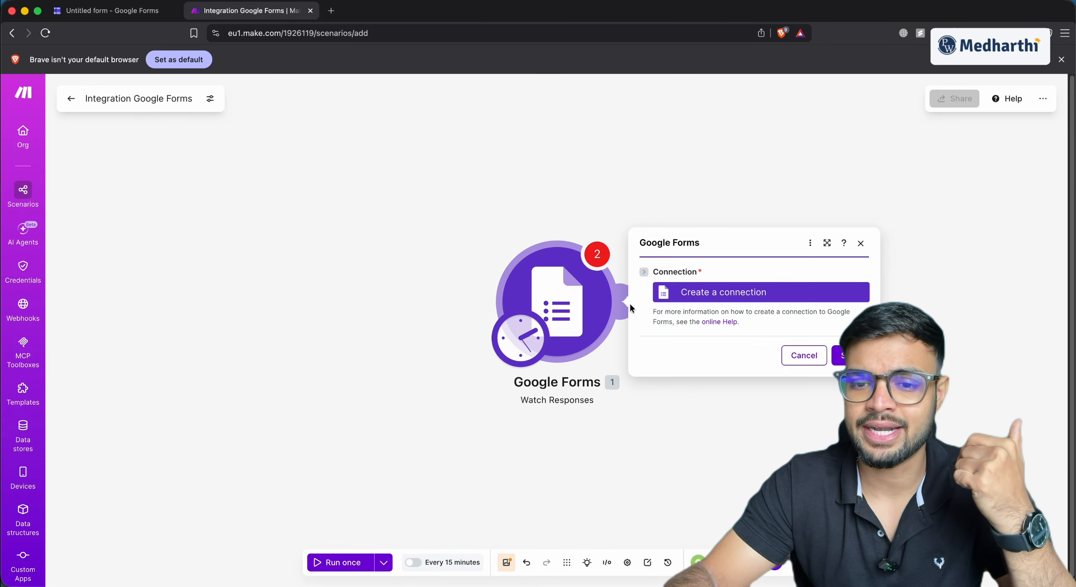
pyautogui.click(701, 293)
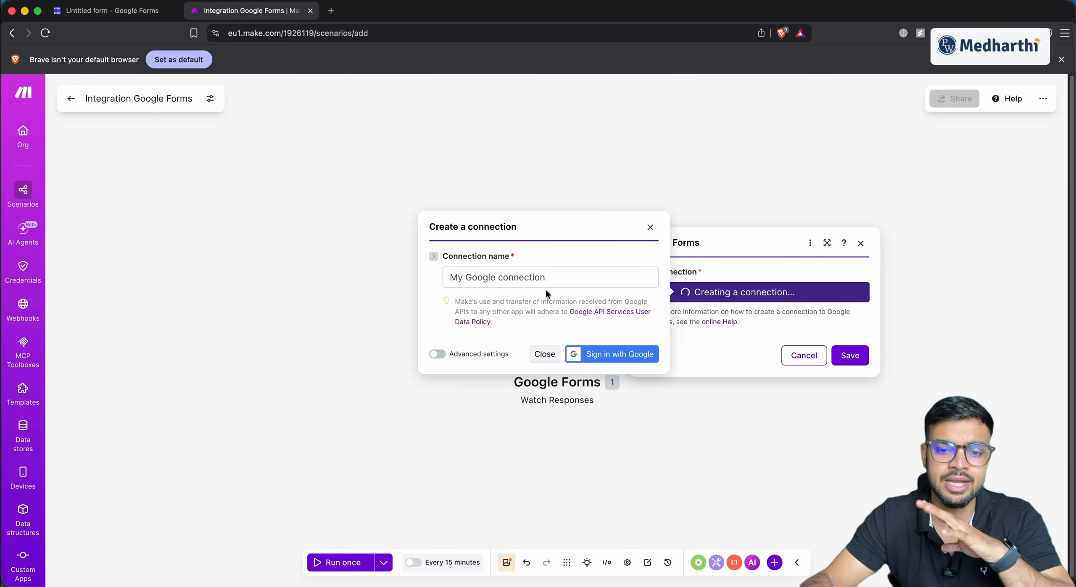
pyautogui.click(590, 355)
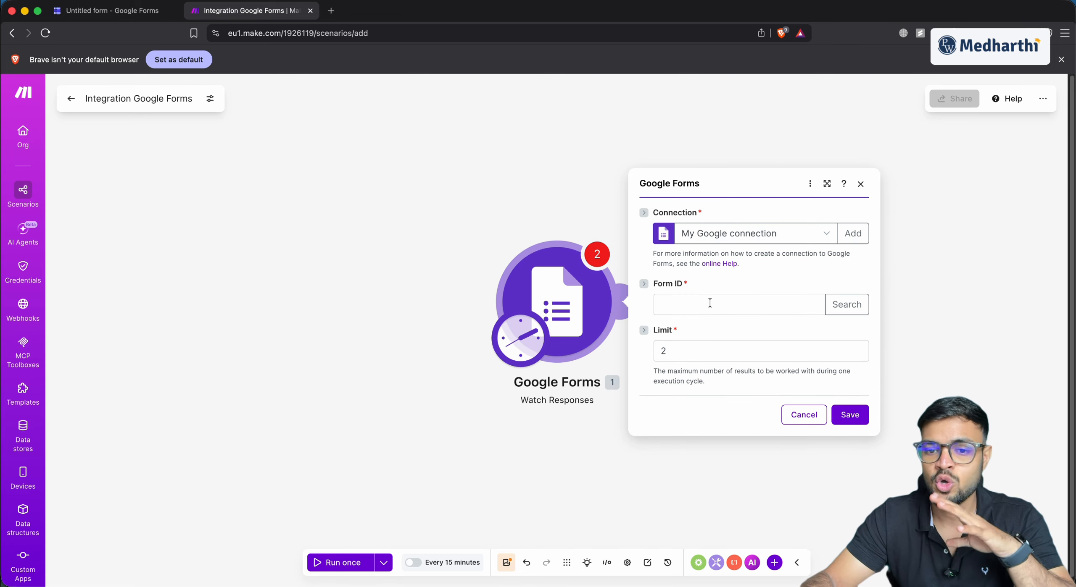
pyautogui.click(676, 304)
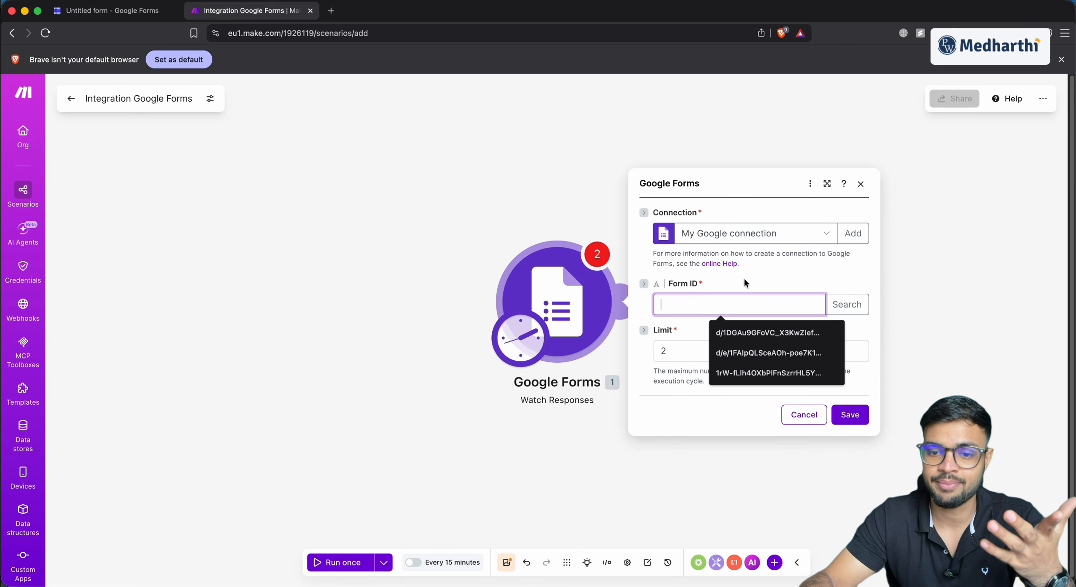
pyautogui.click(112, 11)
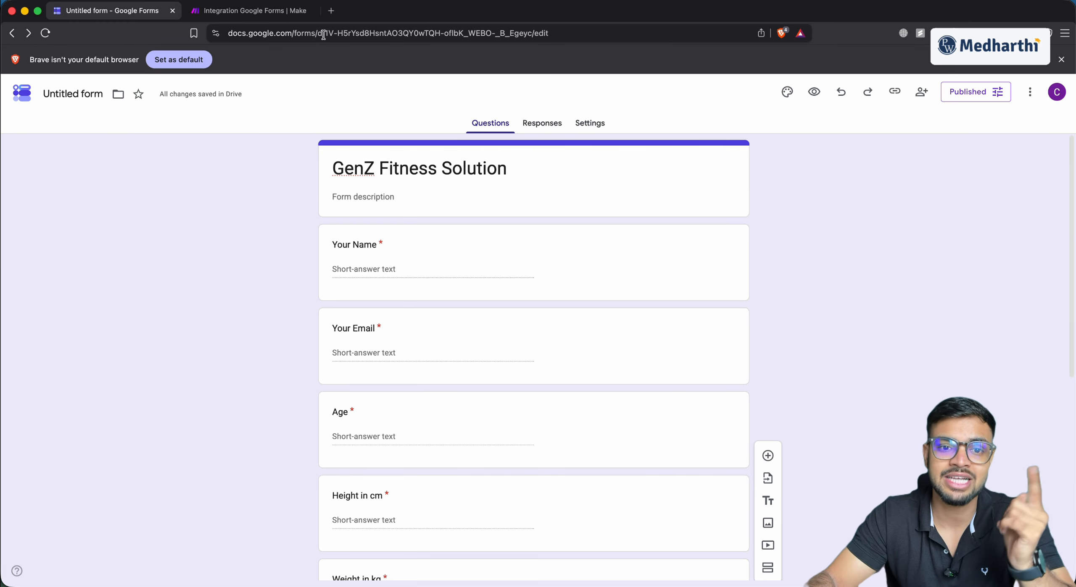
# Copy the form ID from the editor's address bar and bring up paste options in Make's Form ID field
pyautogui.moveTo(324, 34); pyautogui.dragTo(532, 32)
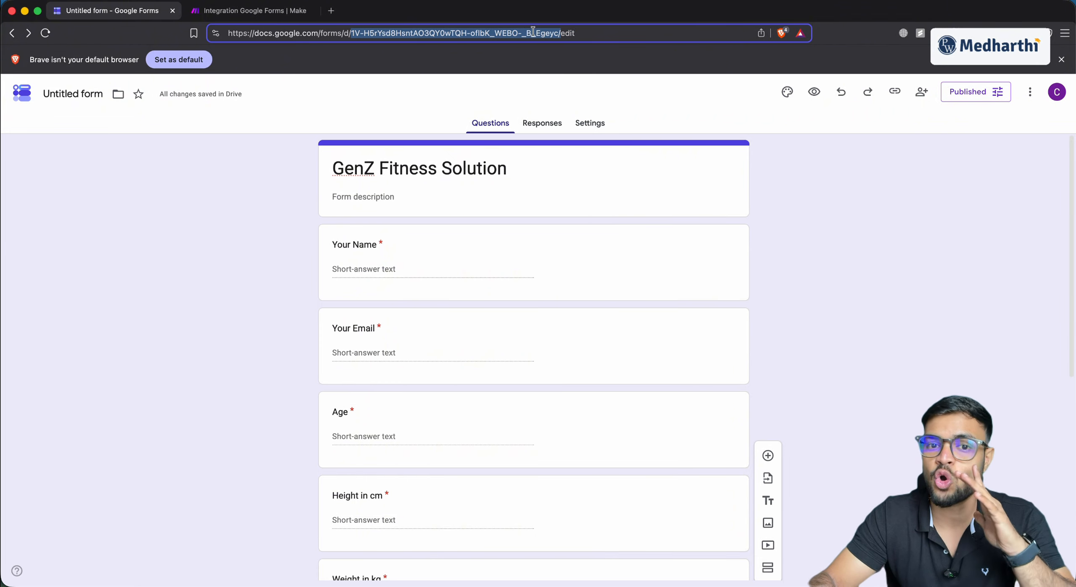
pyautogui.rightClick(461, 34)
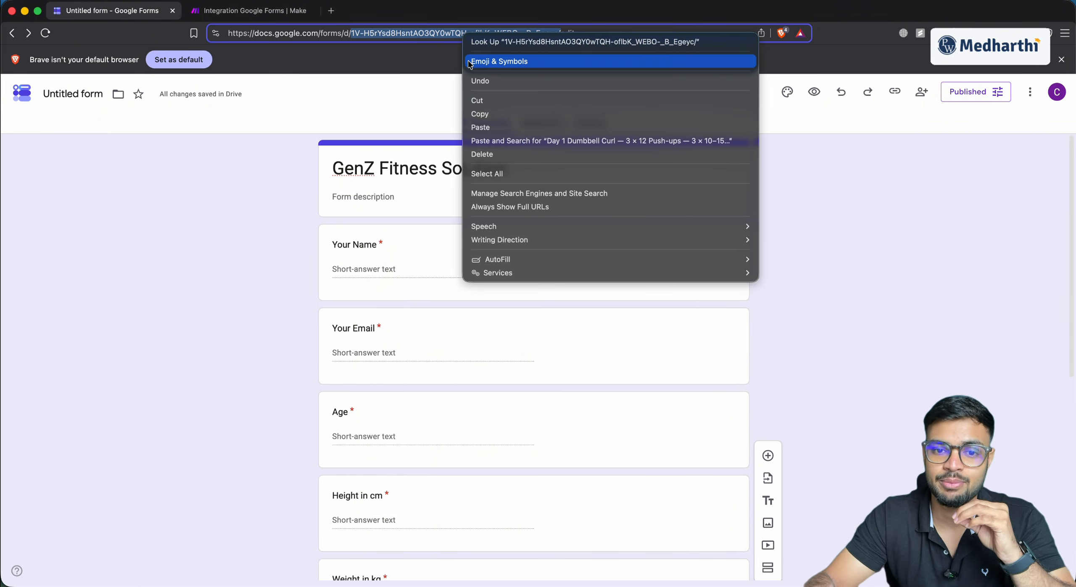
pyautogui.click(479, 111)
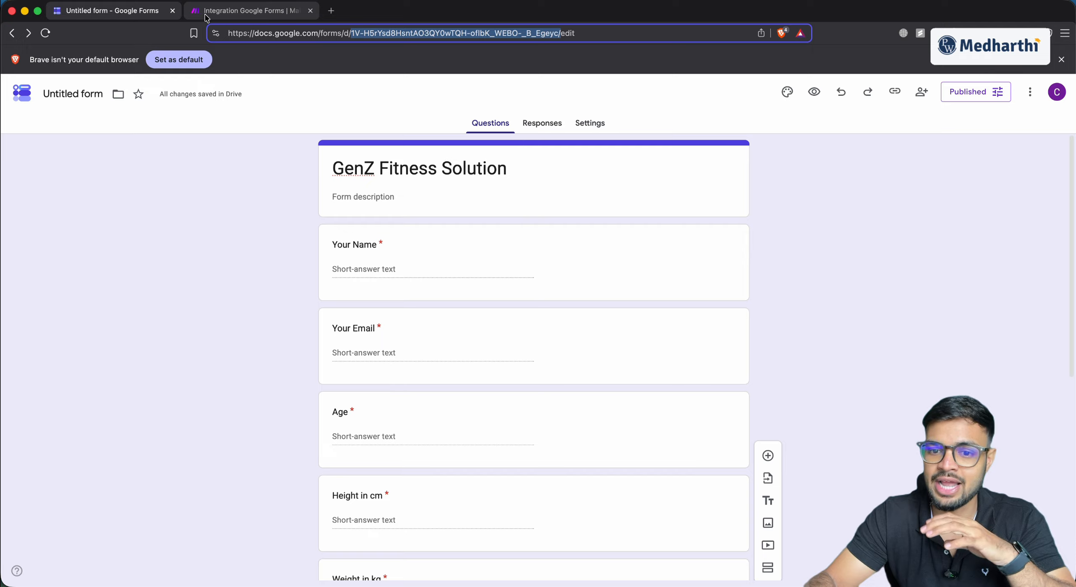
pyautogui.click(252, 10)
pyautogui.rightClick(682, 302)
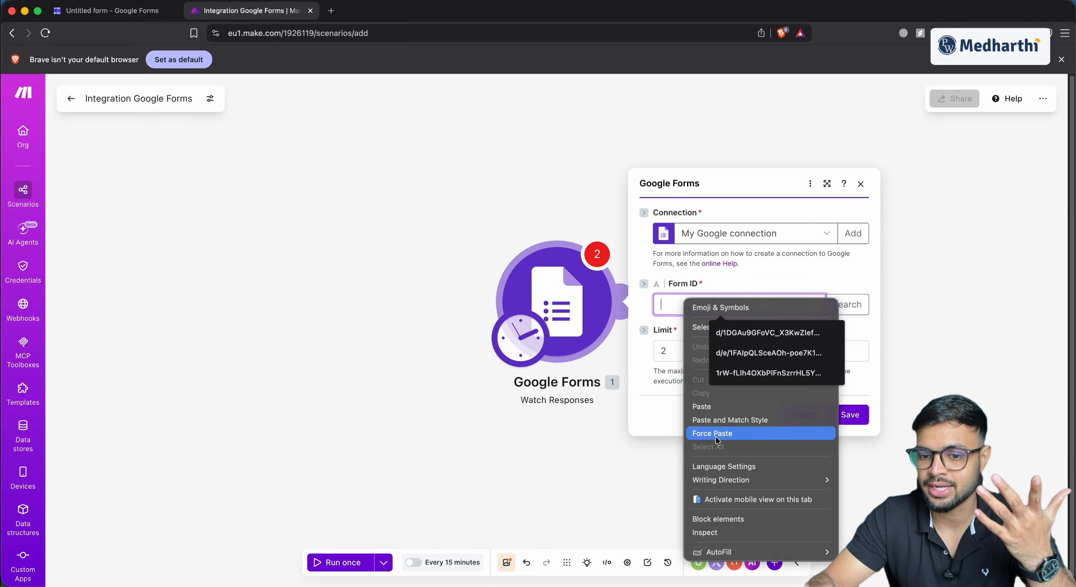
# Paste the form ID into the module, save it, and choose to start processing from now on
pyautogui.click(704, 410)
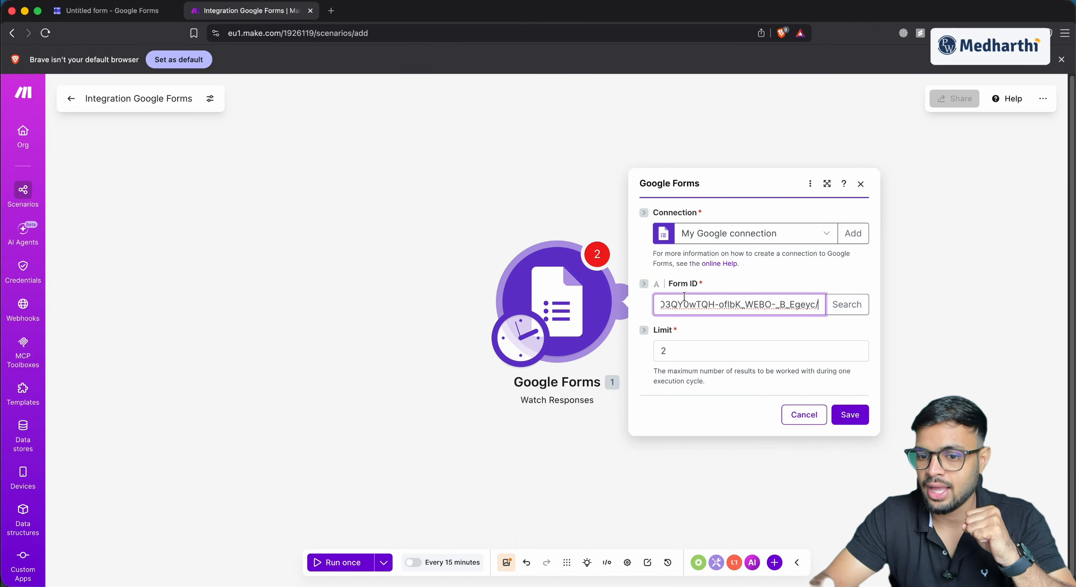
pyautogui.click(847, 415)
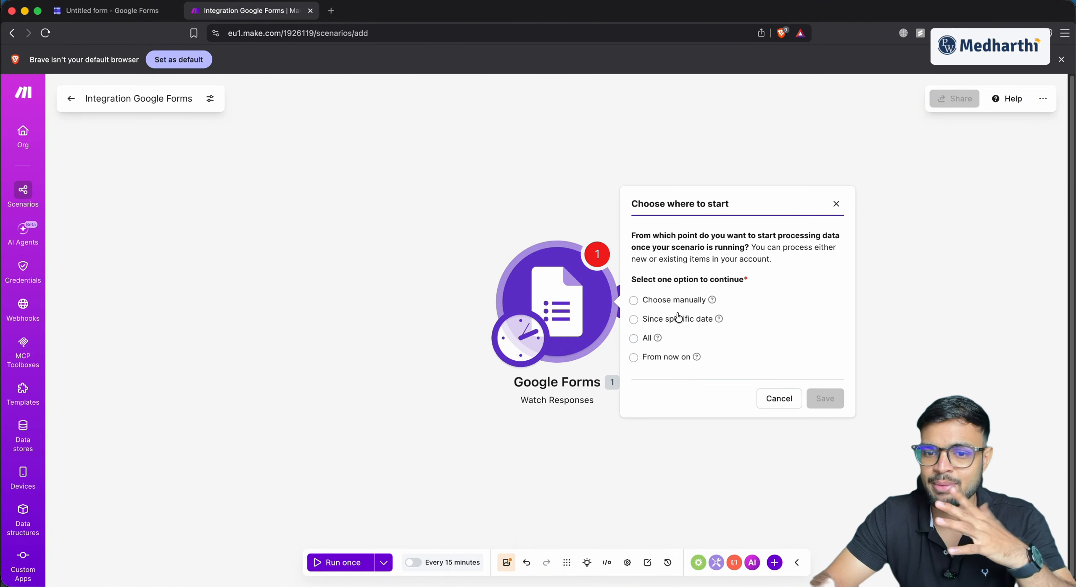
pyautogui.click(677, 357)
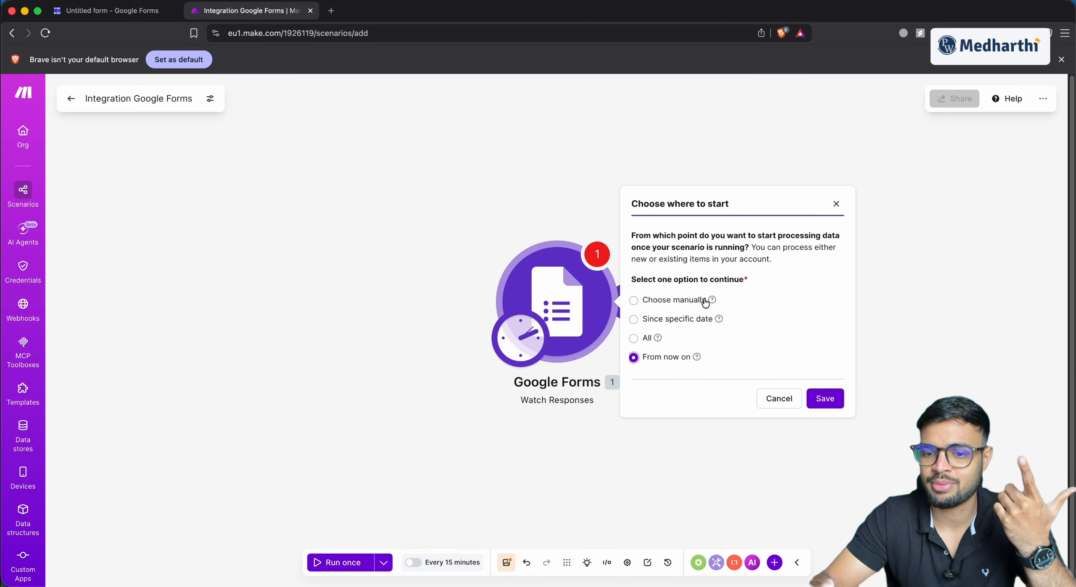
pyautogui.click(825, 400)
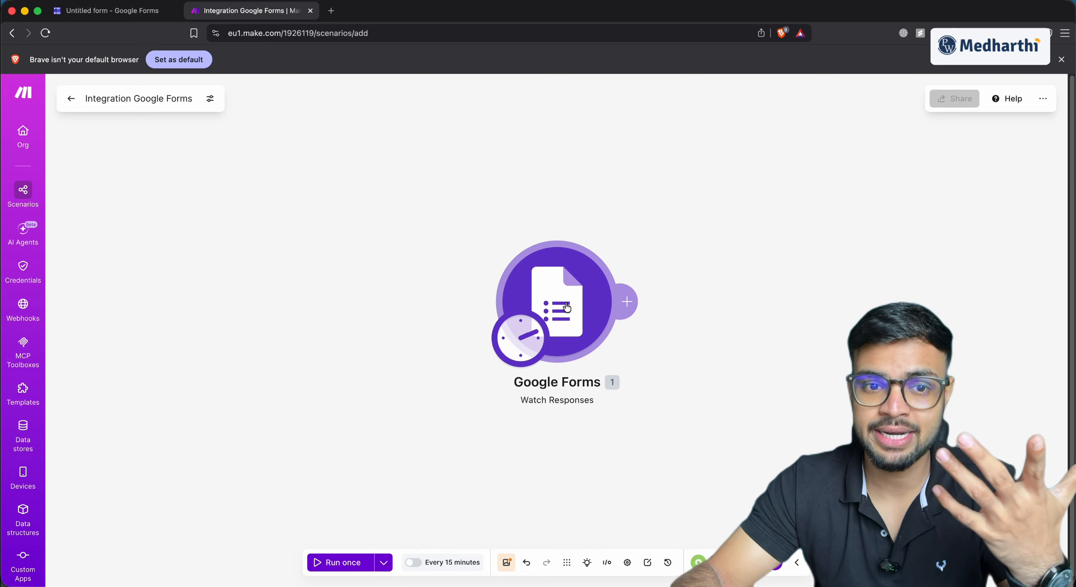
# Open the live form in a new tab and enter the respondent's name and e-mail address
pyautogui.press('super+t')
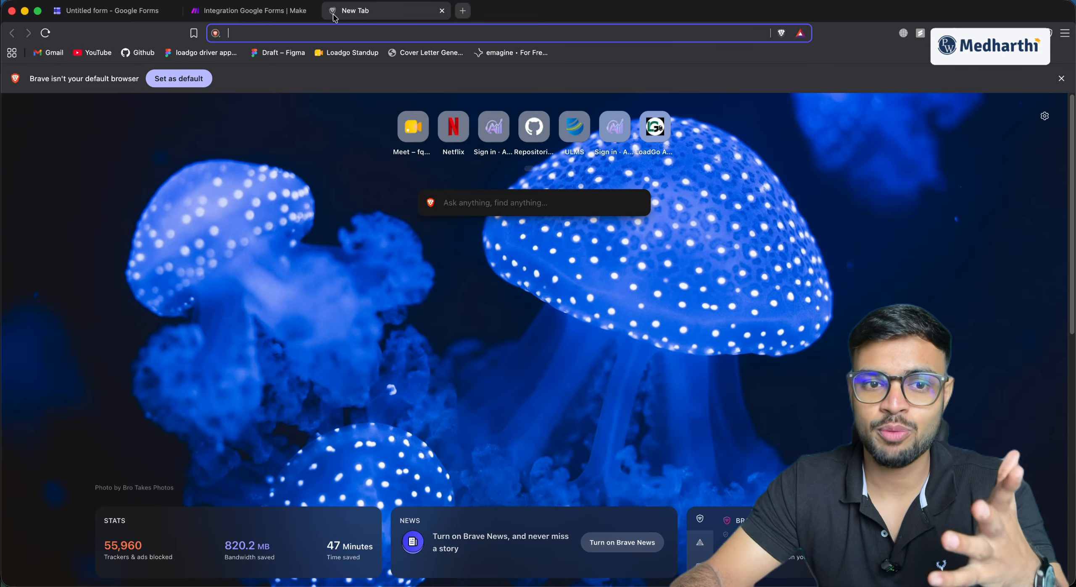
pyautogui.press('super+v')
pyautogui.press('Return')
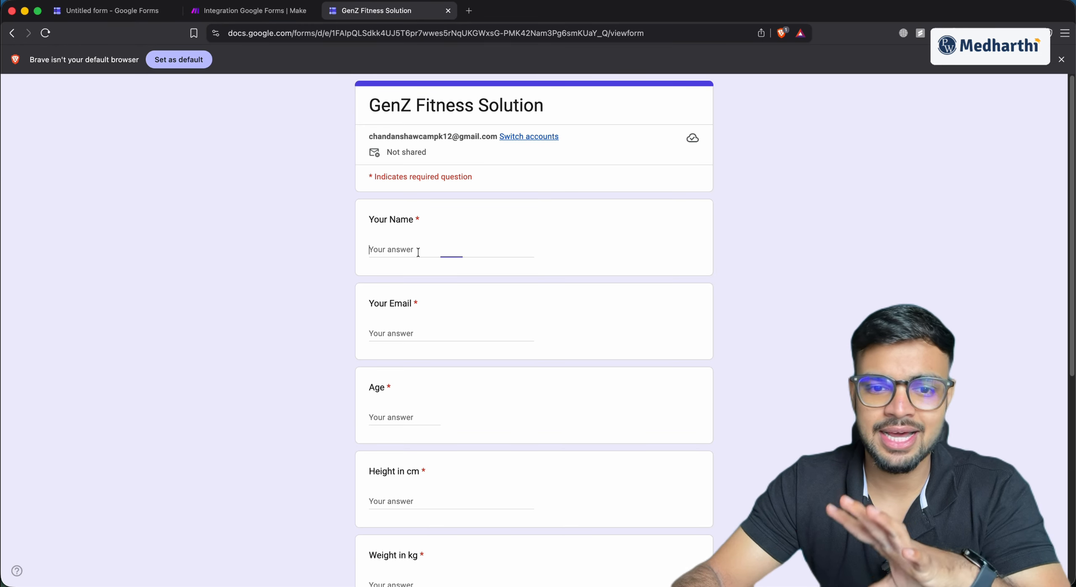
pyautogui.click(418, 250)
pyautogui.write('Chandan')
pyautogui.press('Tab')
# Answer age 27, height 156 cm, weight 74 kg, goal Strength Training, and submit the response
pyautogui.click(413, 414)
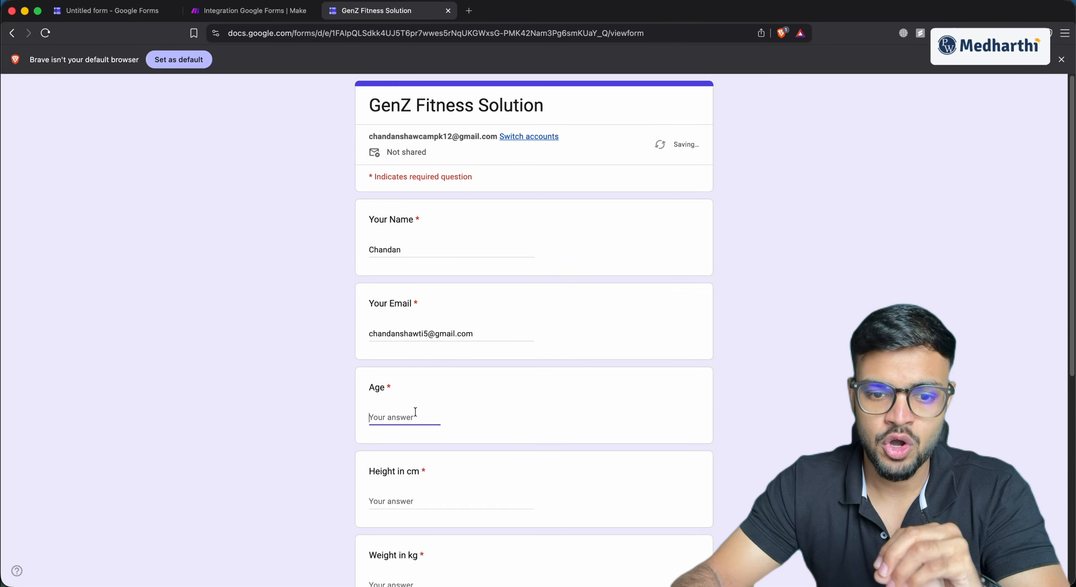
pyautogui.write('27')
pyautogui.press('Tab')
pyautogui.write('156')
pyautogui.press('Tab')
pyautogui.write('74')
pyautogui.click(414, 459)
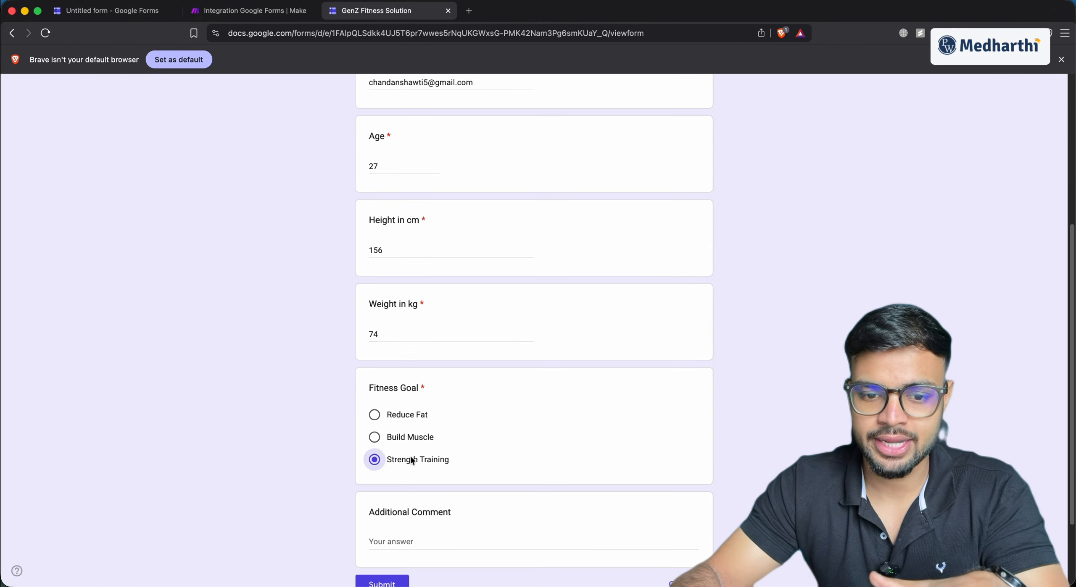
pyautogui.scroll(-3, 403, 460)
pyautogui.click(383, 482)
pyautogui.click(270, 11)
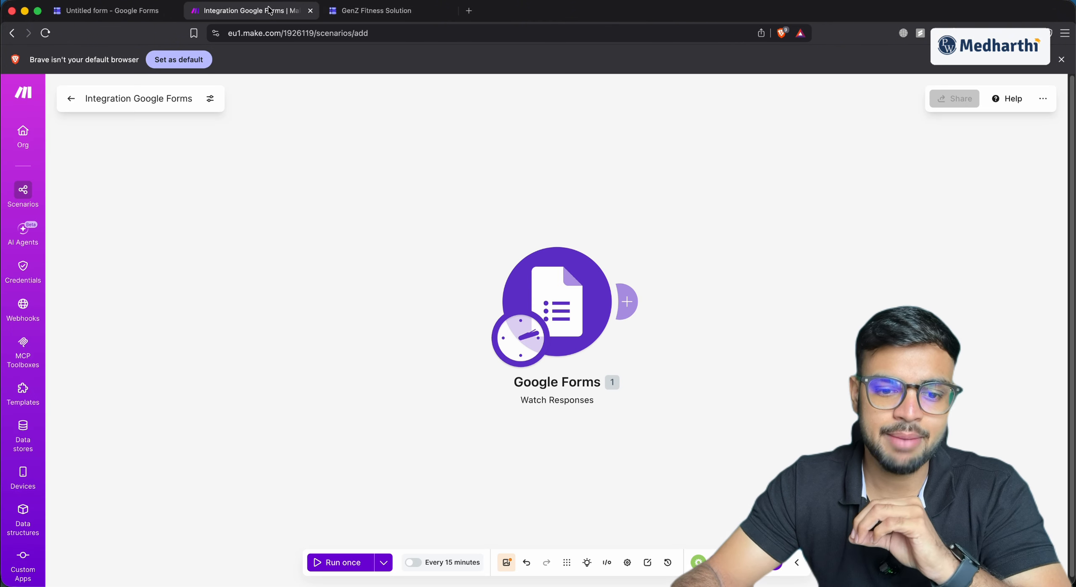
# Run the scenario once and expand the output answers to reveal the weight value 74
pyautogui.click(342, 563)
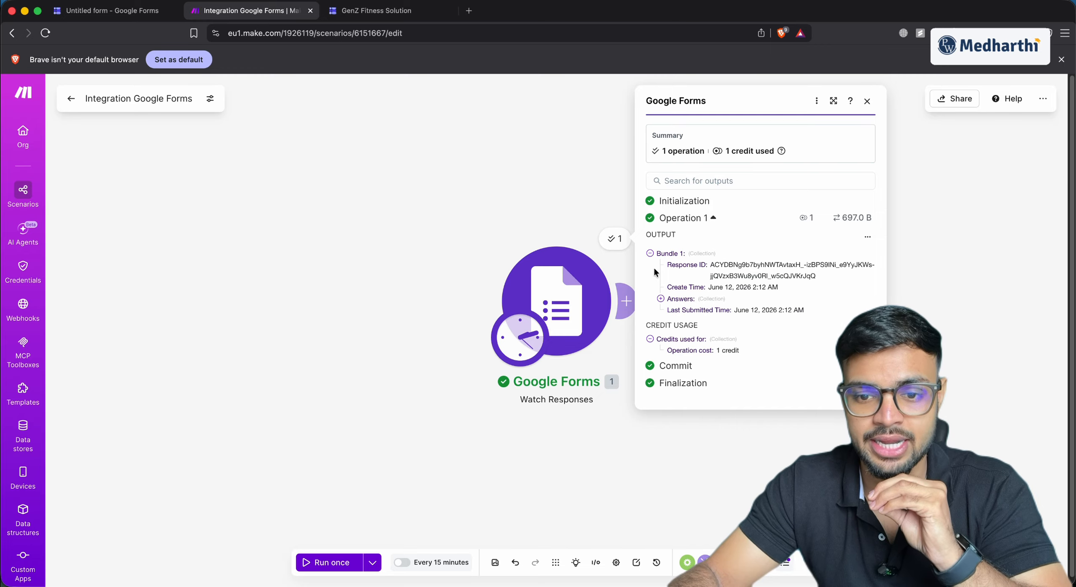
pyautogui.click(660, 299)
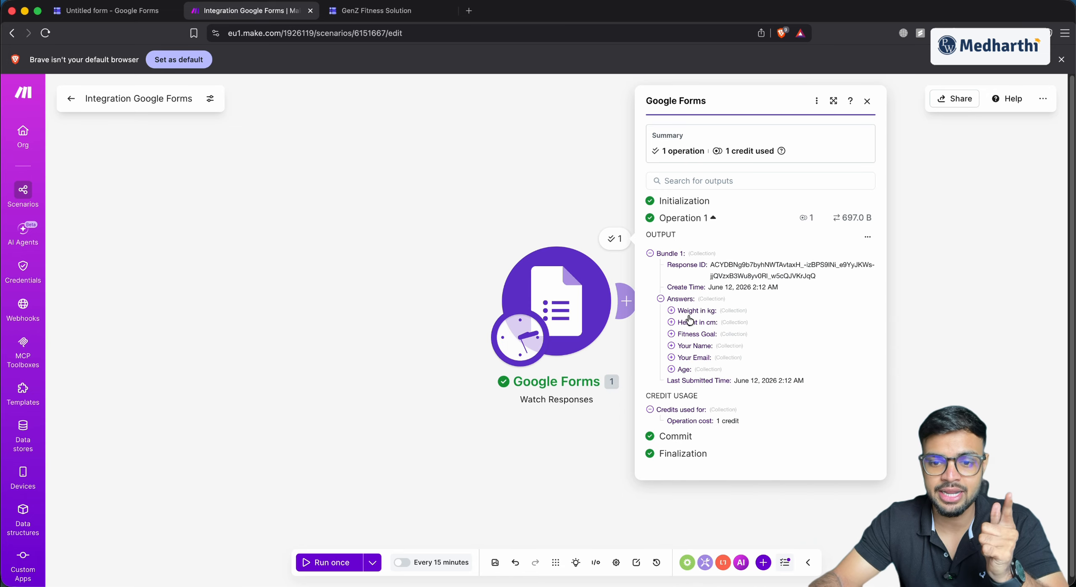
pyautogui.click(675, 313)
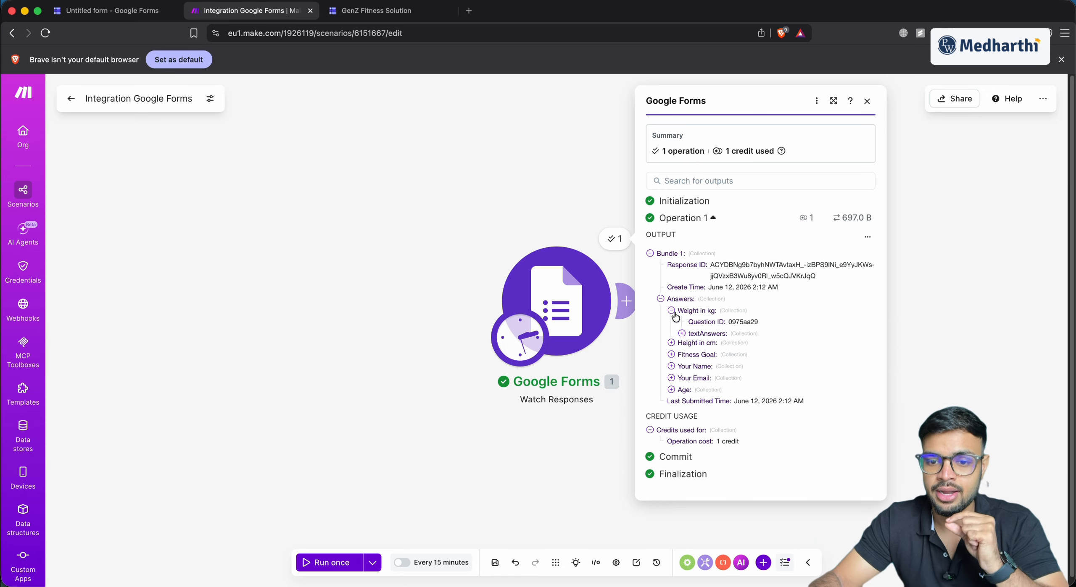
pyautogui.click(681, 334)
pyautogui.click(692, 346)
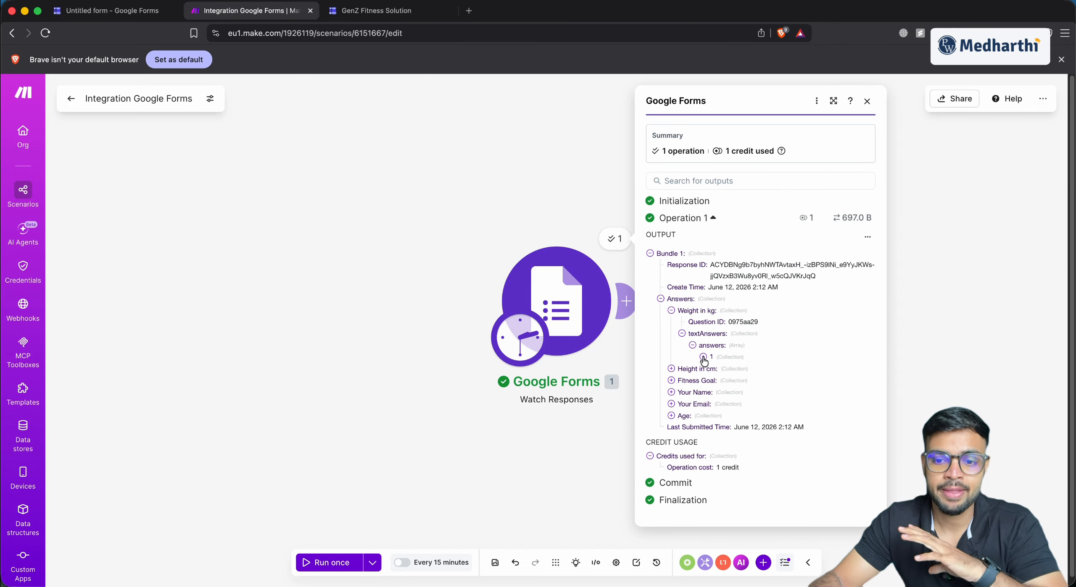
pyautogui.click(703, 358)
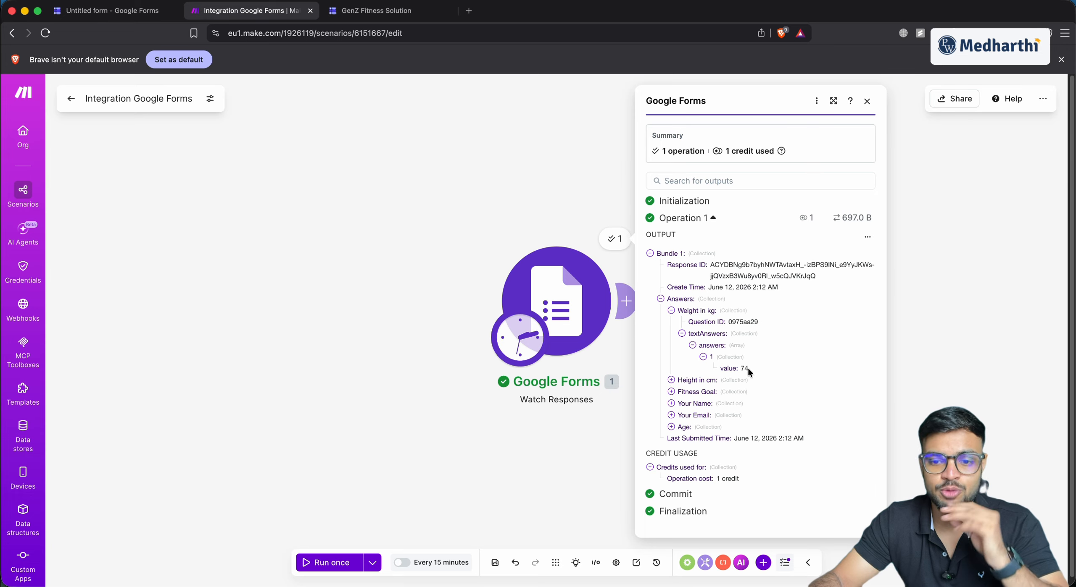
# Expand the height (156) and email answers in the output, then close the run details
pyautogui.click(671, 381)
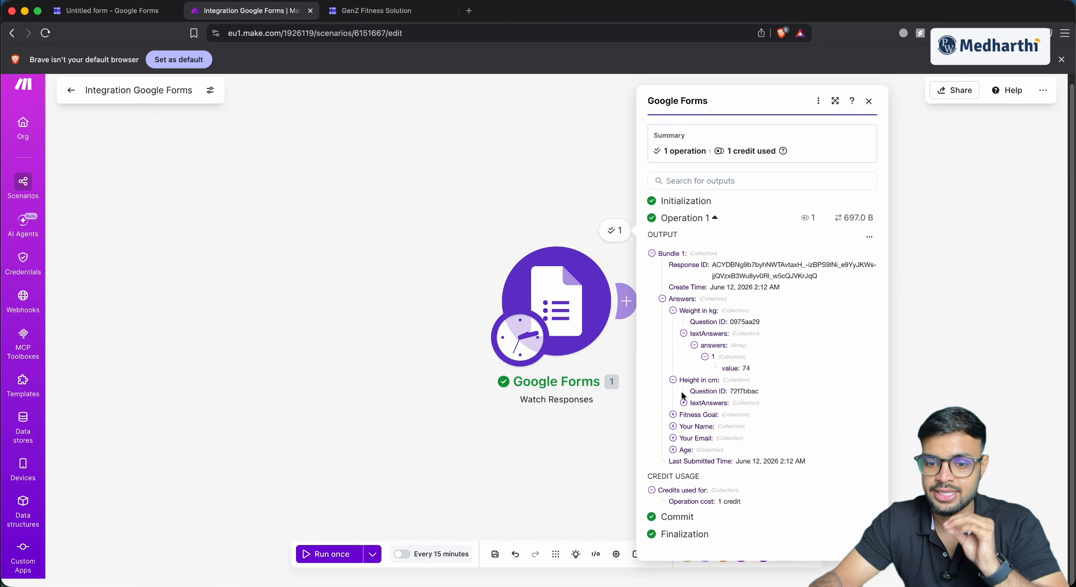
pyautogui.click(682, 403)
pyautogui.click(694, 415)
pyautogui.click(705, 426)
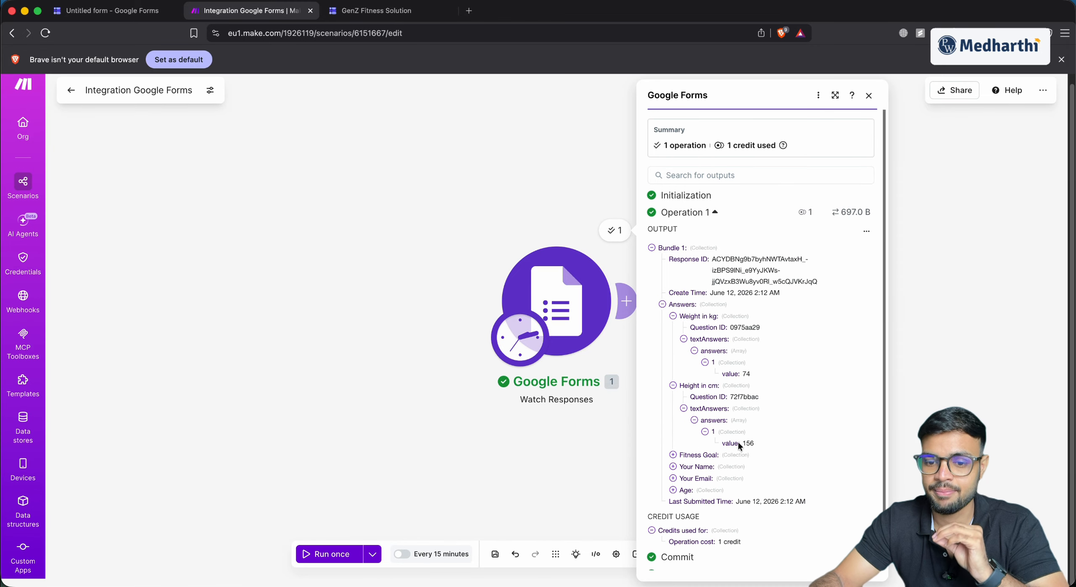
pyautogui.click(673, 479)
pyautogui.scroll(-2, 683, 478)
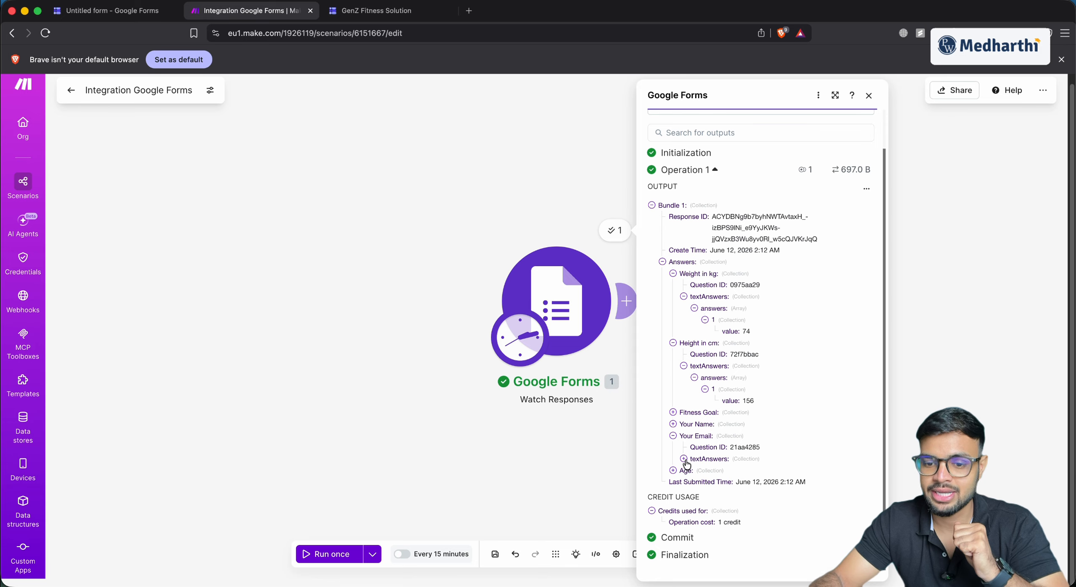
pyautogui.click(684, 460)
pyautogui.click(693, 470)
pyautogui.click(705, 482)
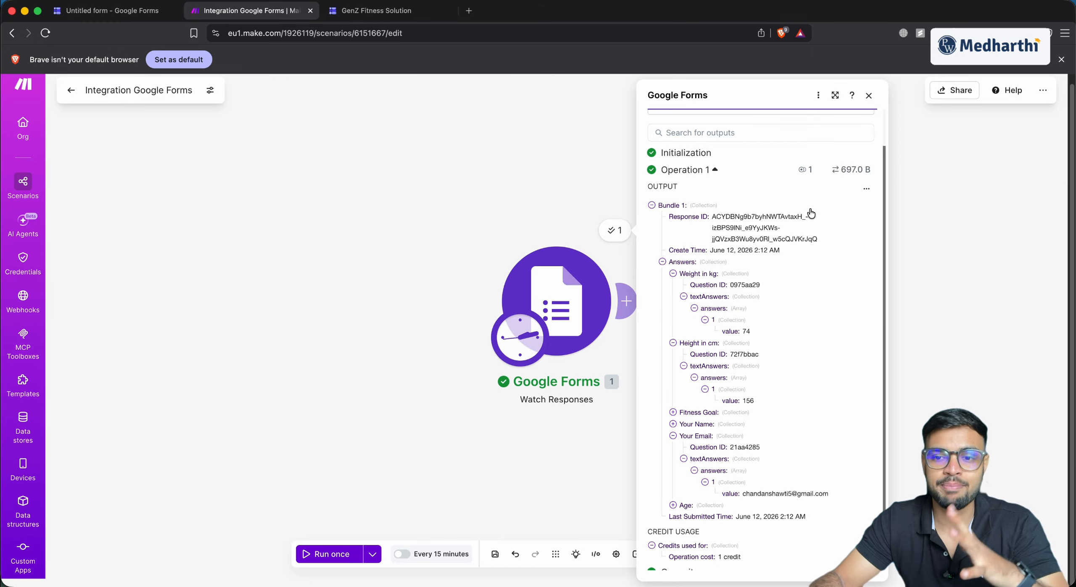
pyautogui.click(868, 96)
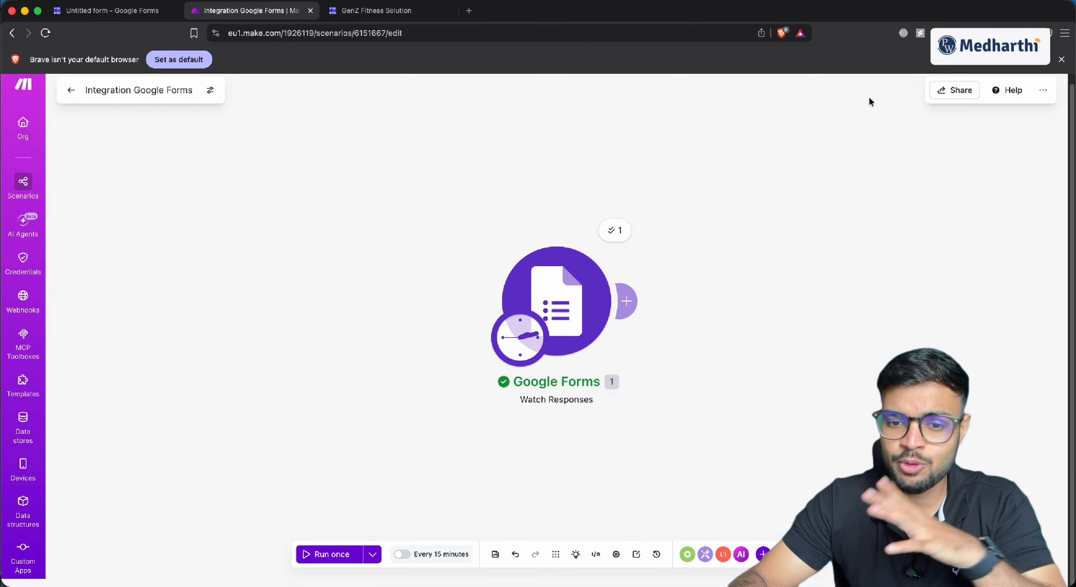
# Search 'chatgpt' and add an OpenAI Simple text prompt module after the Google Forms trigger
pyautogui.moveTo(612, 281)
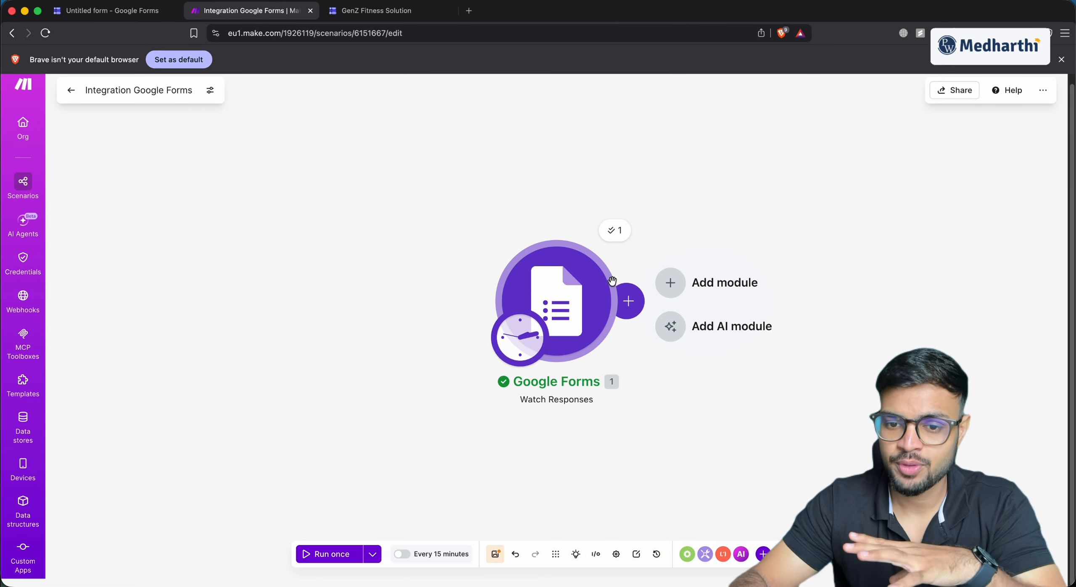
pyautogui.click(685, 284)
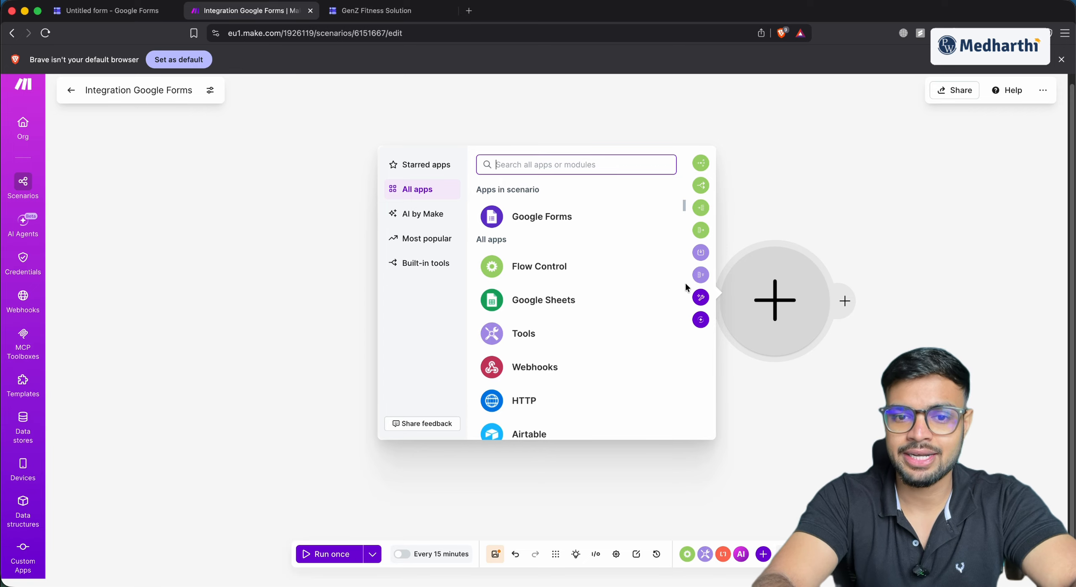
pyautogui.write('chatgpt')
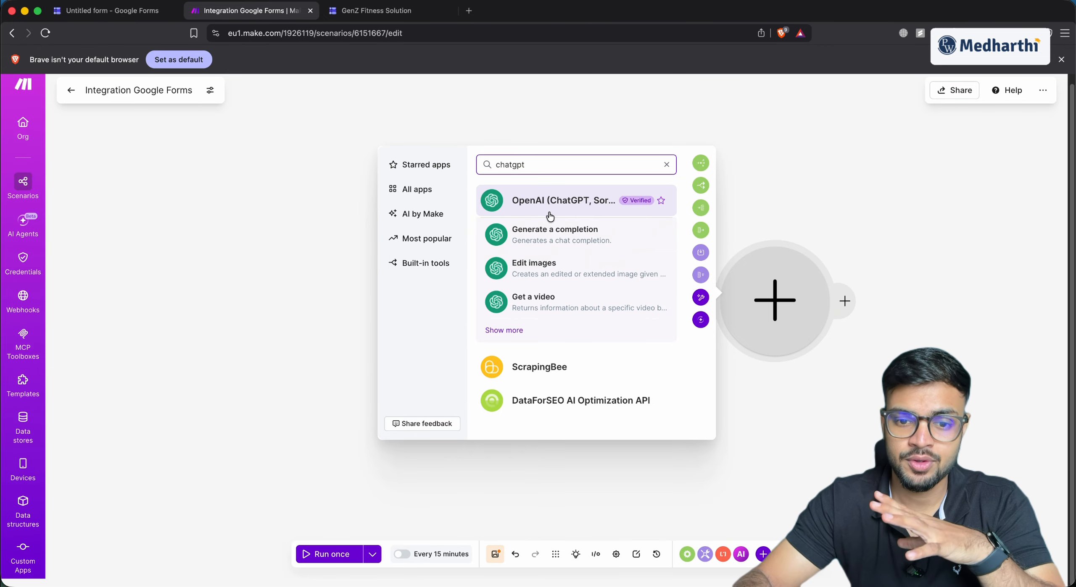
pyautogui.click(550, 216)
pyautogui.scroll(-3, 430, 296)
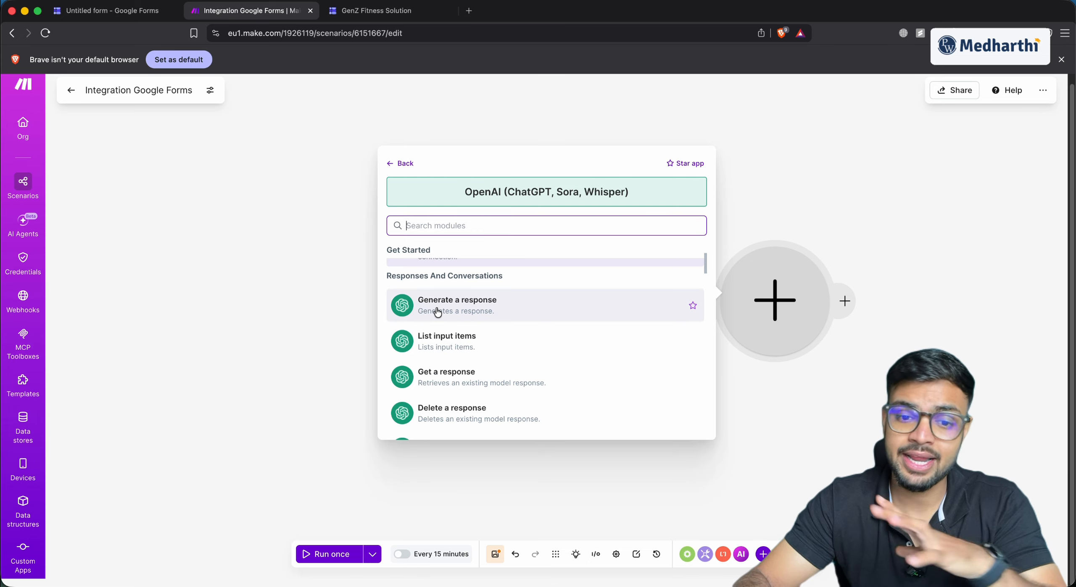
pyautogui.scroll(3, 437, 312)
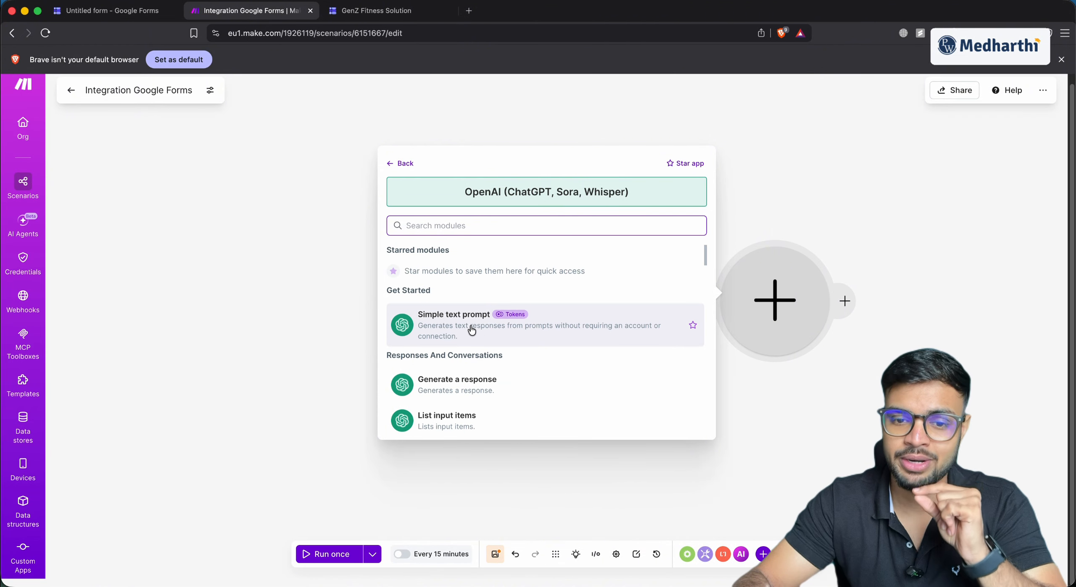
pyautogui.click(471, 331)
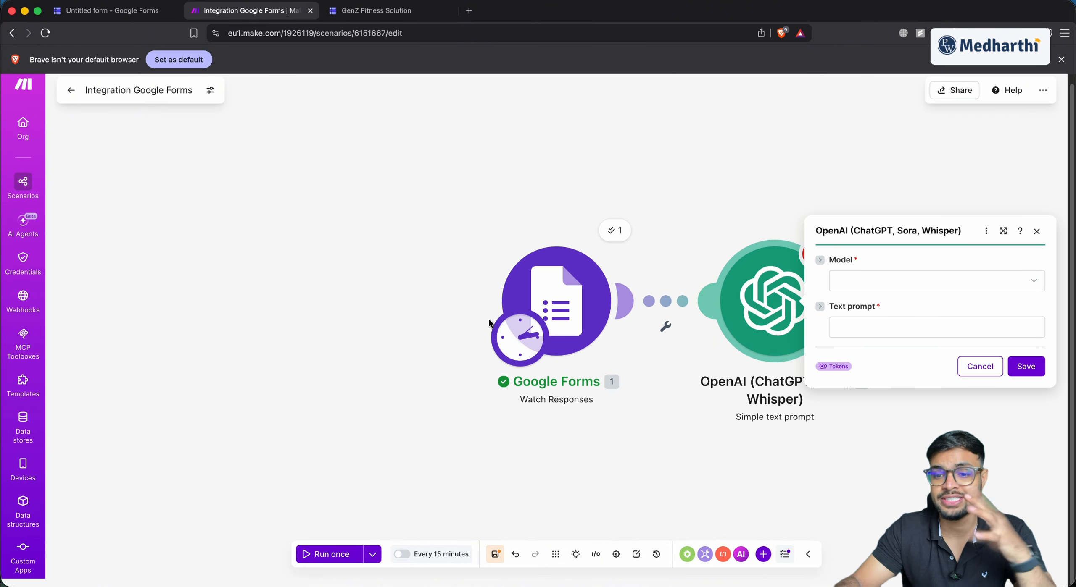
# Set the OpenAI model to GPT-5.5 and paste the workout-plan instruction into the Text prompt
pyautogui.click(897, 290)
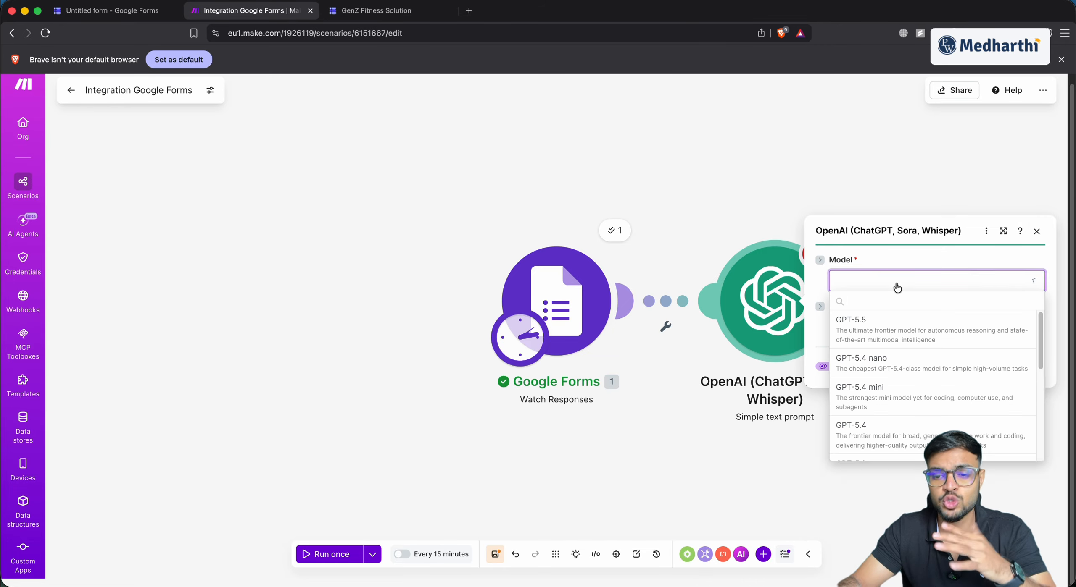
pyautogui.click(884, 326)
pyautogui.click(880, 324)
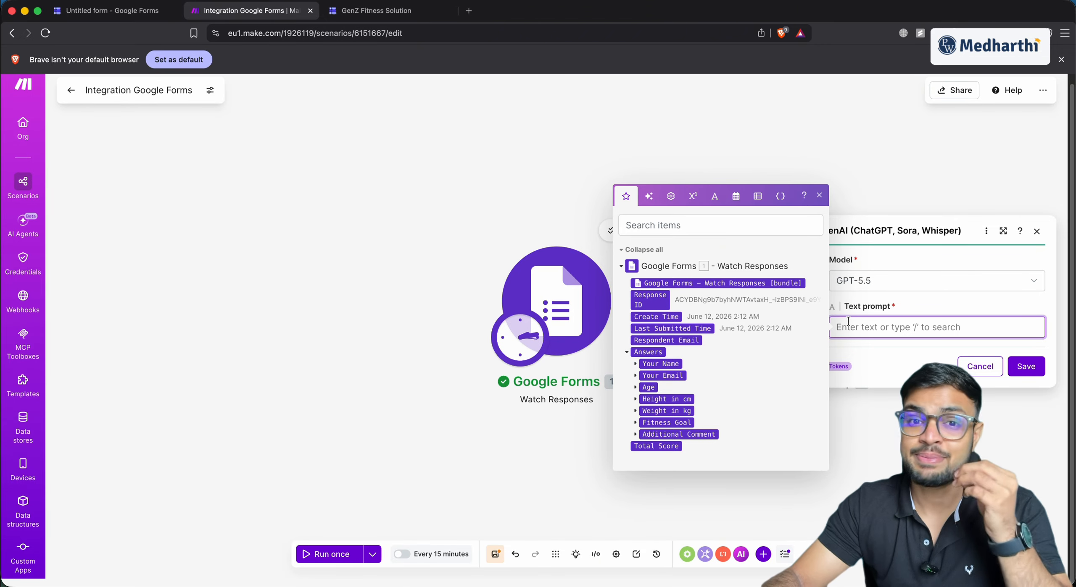
pyautogui.write('Use the below info to generate 5 days workout plan')
pyautogui.press('Return')
pyautogui.press('Return')
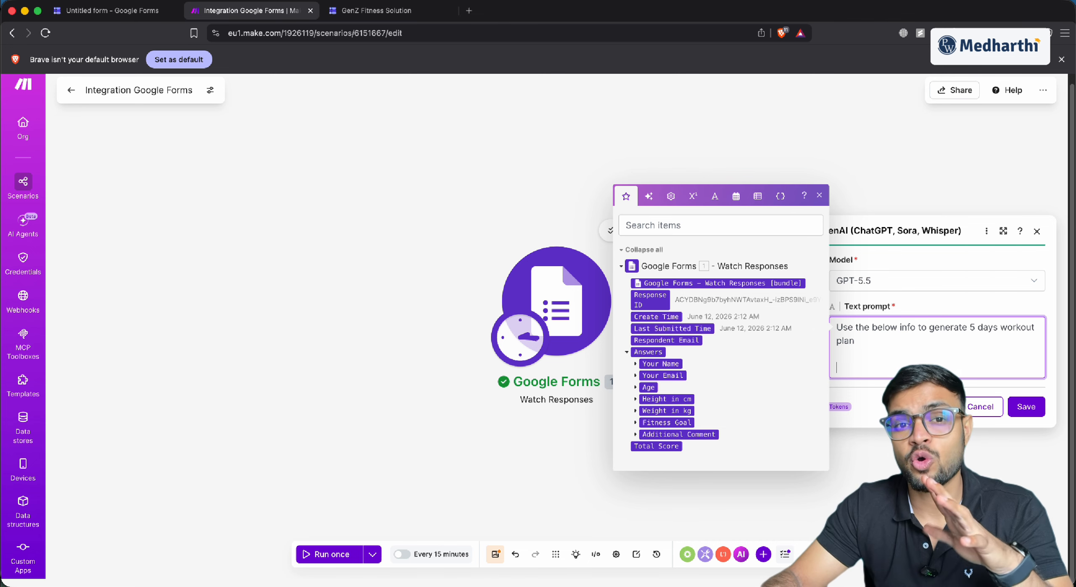
# Add an 'Age:' line to the prompt mapped to the form's Age answer value
pyautogui.write('Age:')
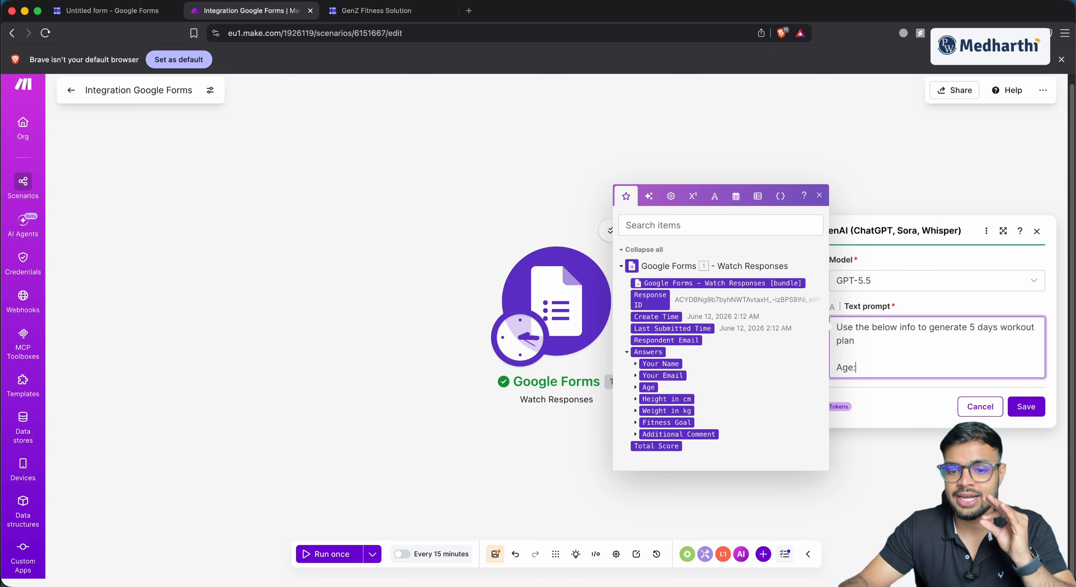
pyautogui.click(636, 388)
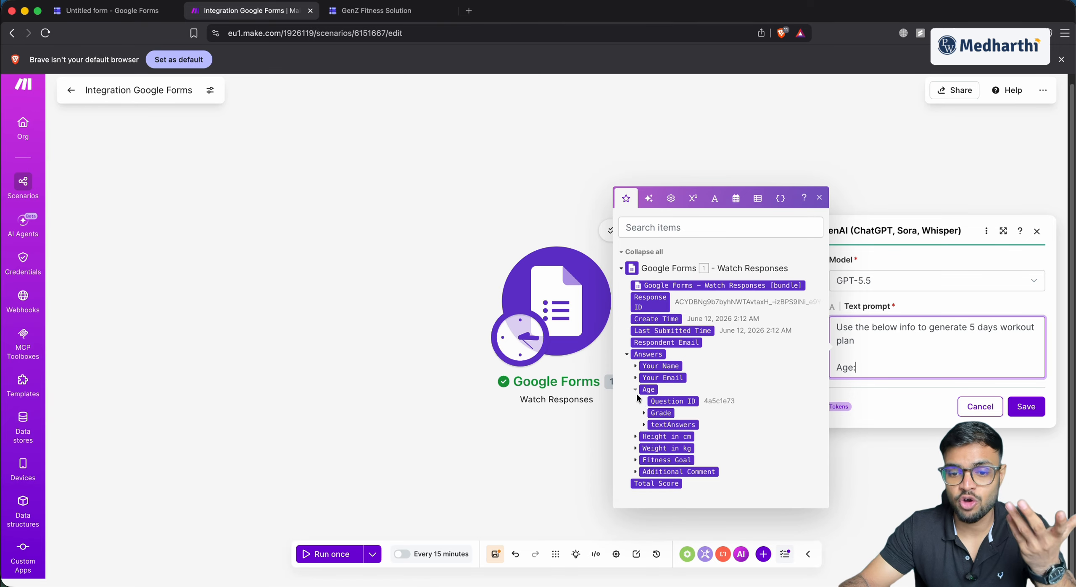
pyautogui.click(643, 424)
pyautogui.click(652, 433)
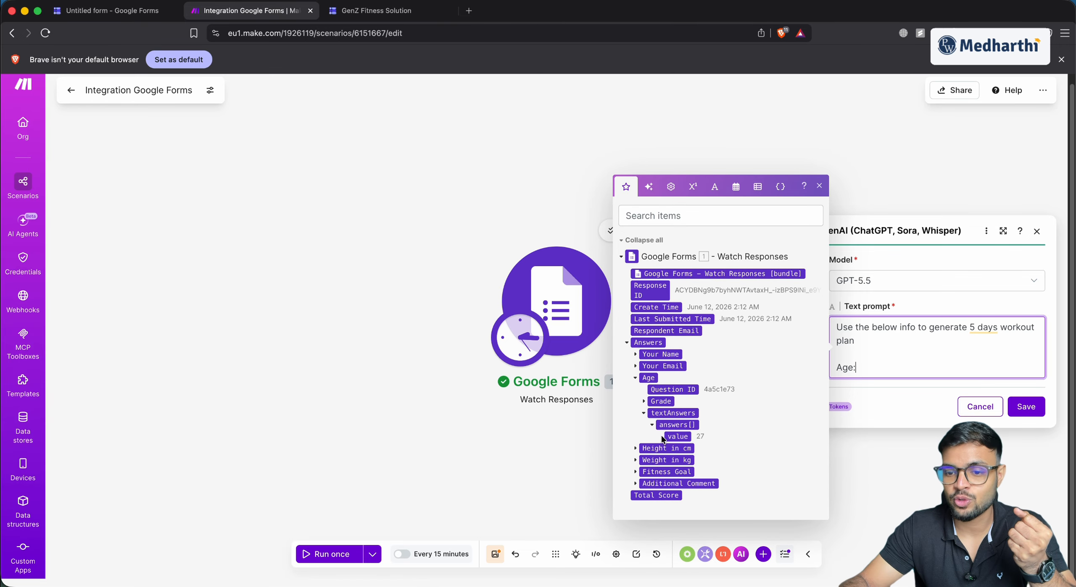
pyautogui.click(677, 436)
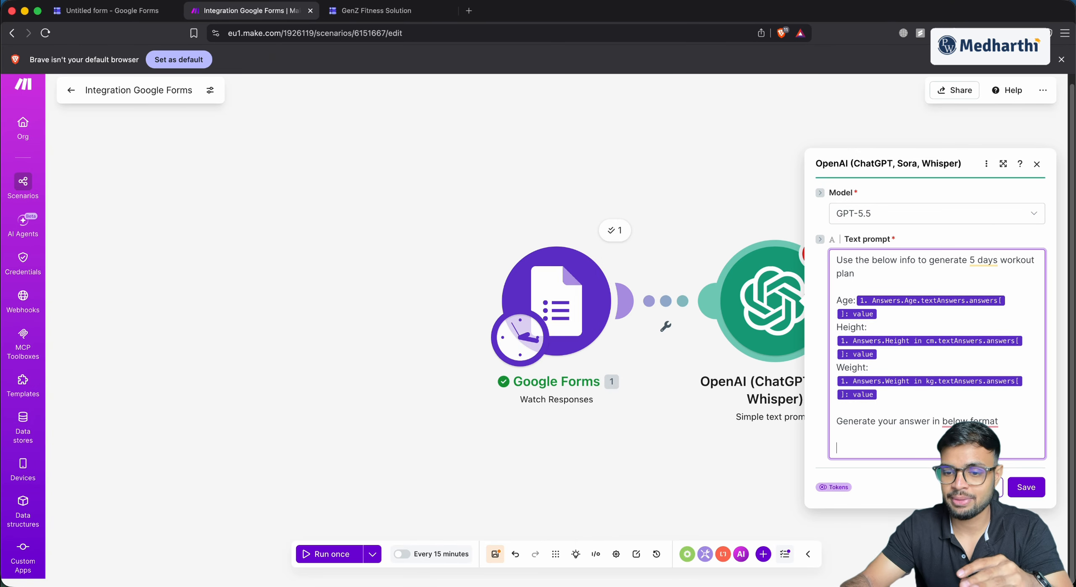
# Paste the example 5-day plan format into the prompt and save the OpenAI module
pyautogui.press('super+v')
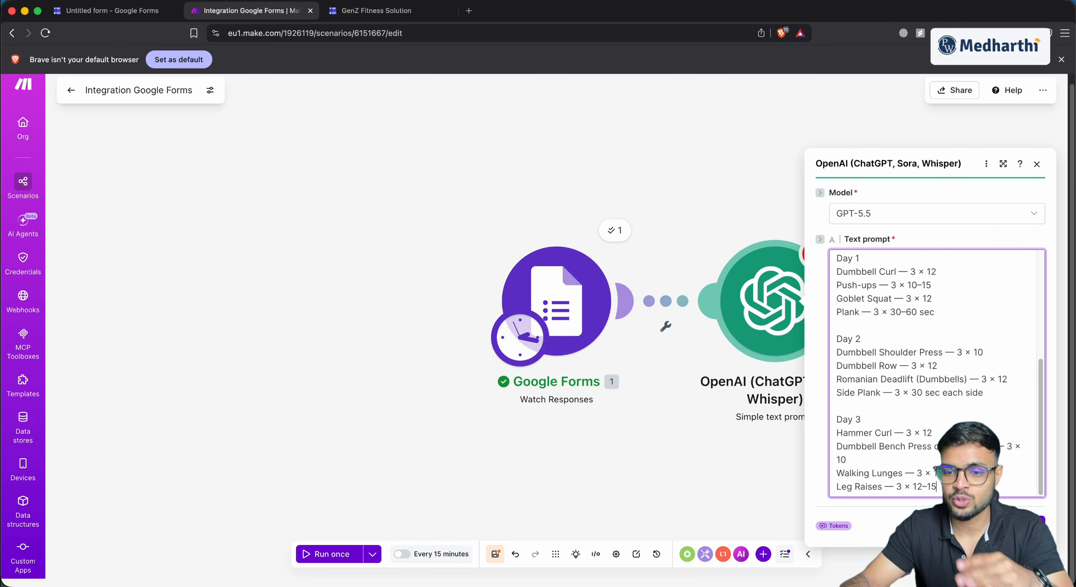
pyautogui.scroll(2, 890, 326)
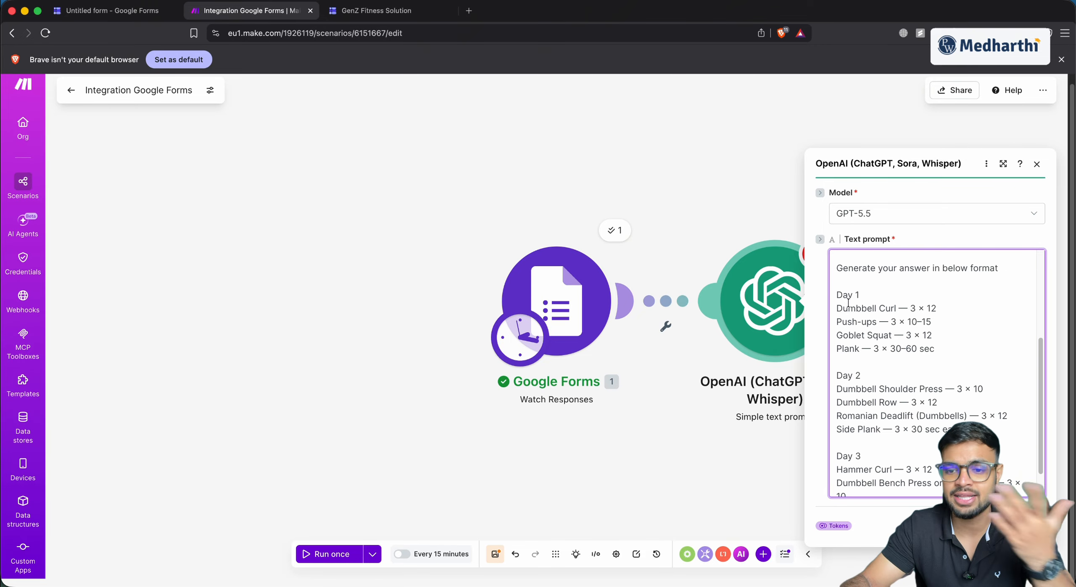
pyautogui.doubleClick(842, 358)
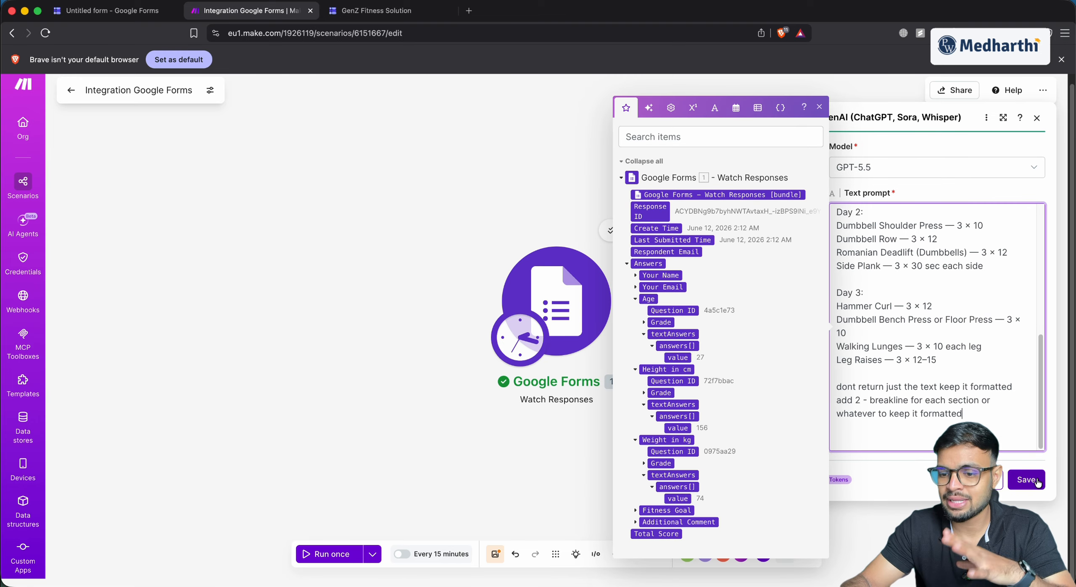
pyautogui.click(1026, 480)
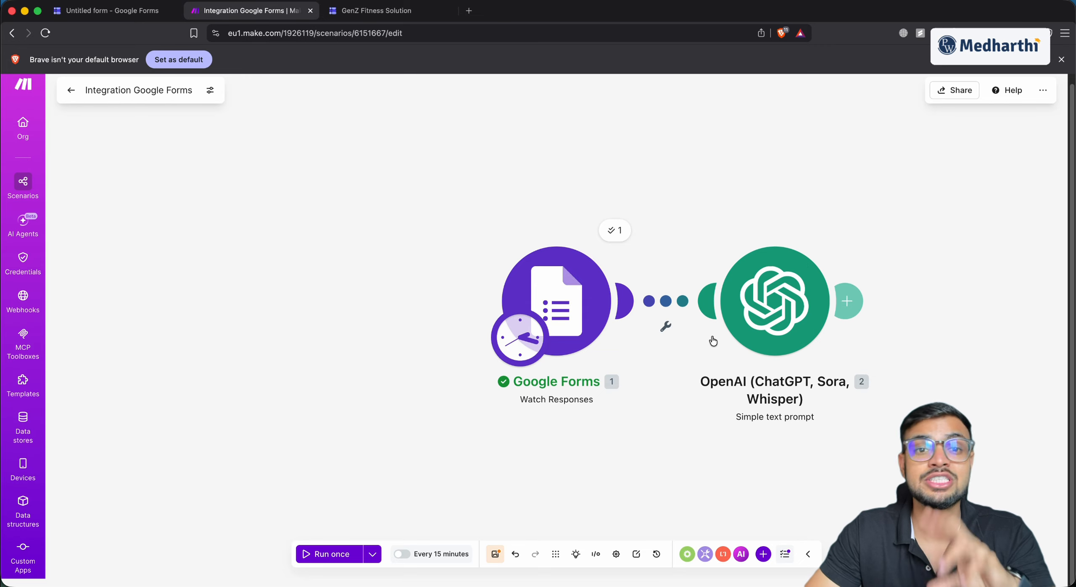
# Add a Gmail 'Send an email' module after OpenAI and connect a Gmail account
pyautogui.click(847, 296)
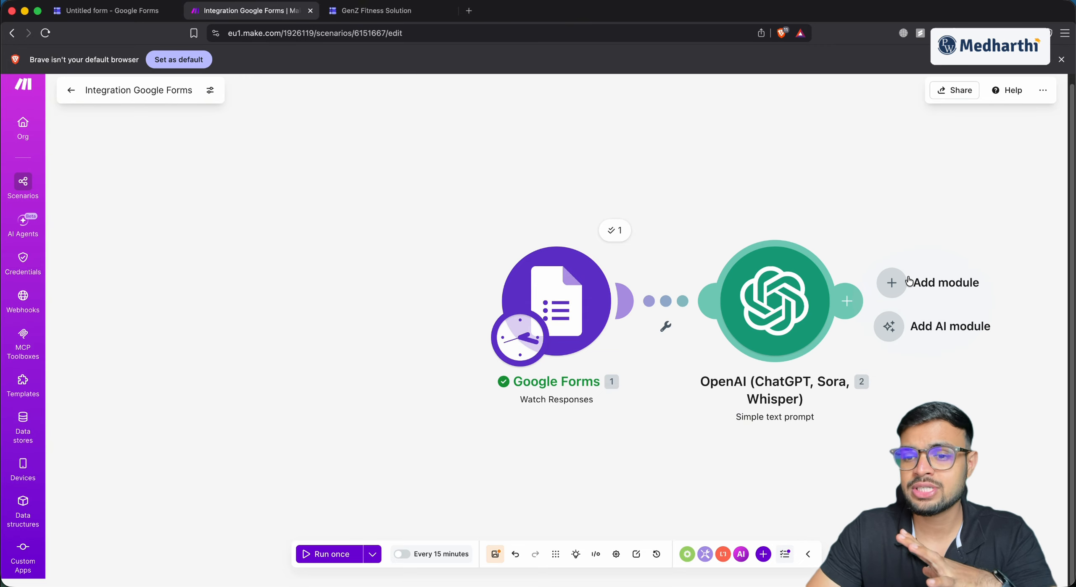
pyautogui.click(908, 290)
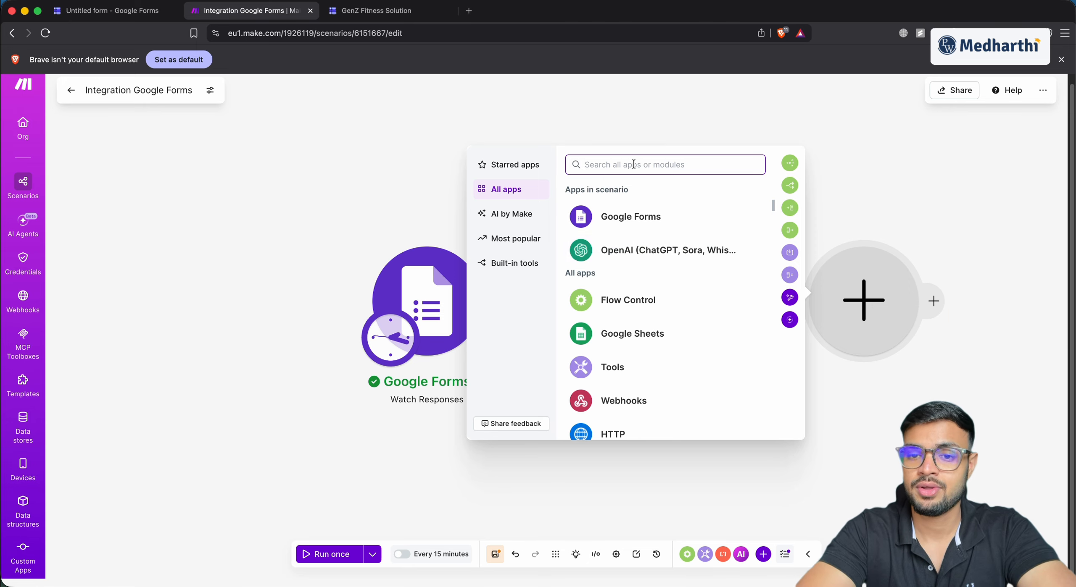
pyautogui.write('gmail')
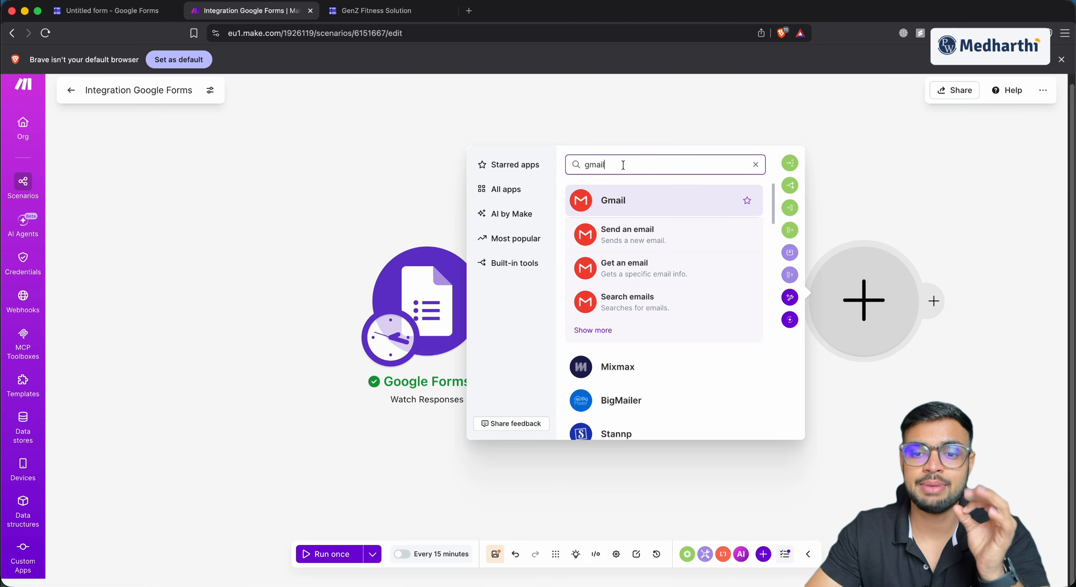
pyautogui.click(620, 235)
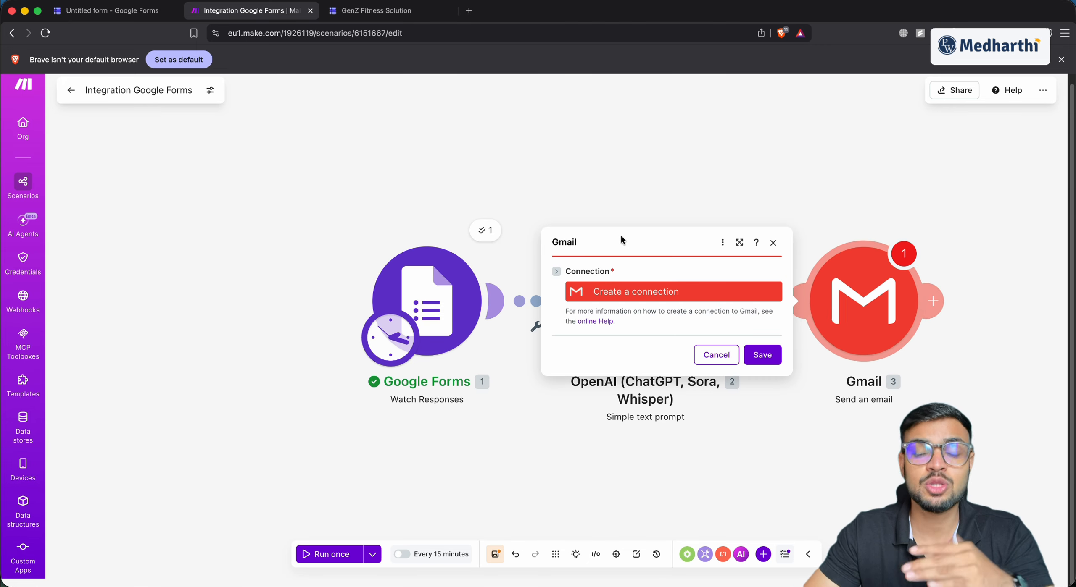
pyautogui.click(629, 293)
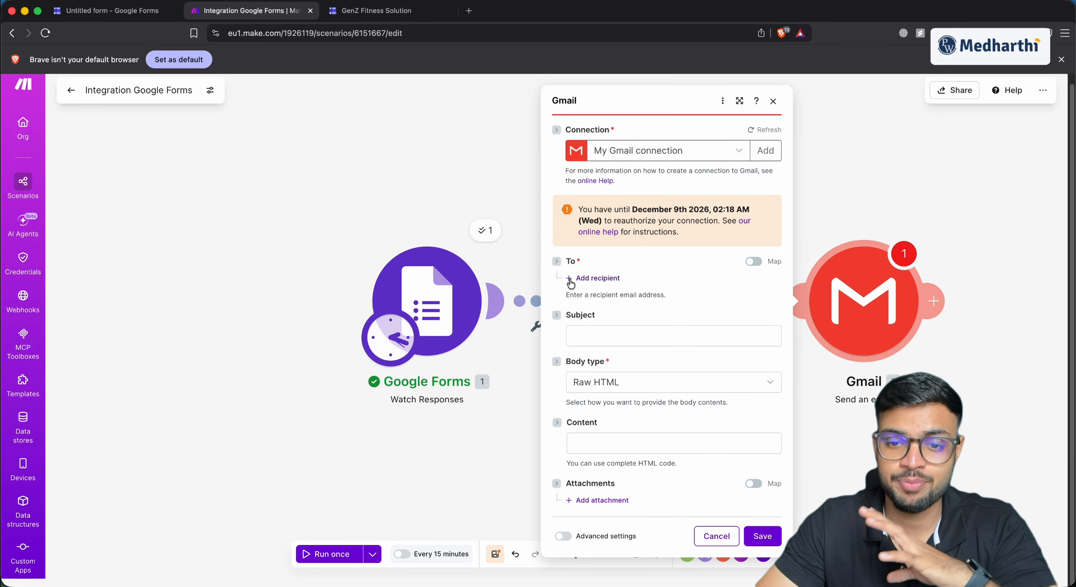
# Add a recipient mapped to the form's Your Email answer value
pyautogui.click(593, 278)
pyautogui.click(605, 287)
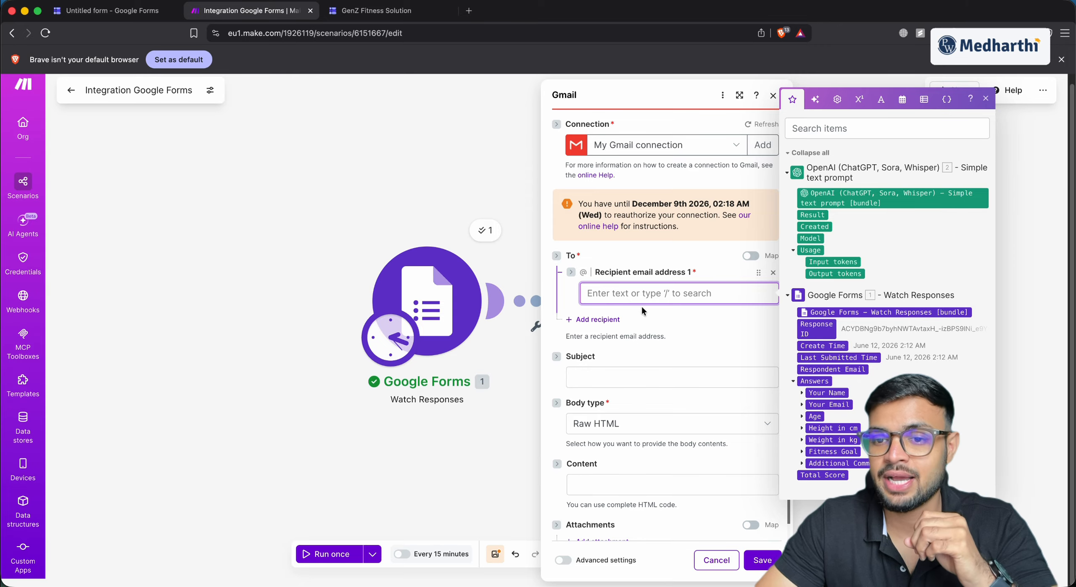
pyautogui.click(803, 405)
pyautogui.click(809, 432)
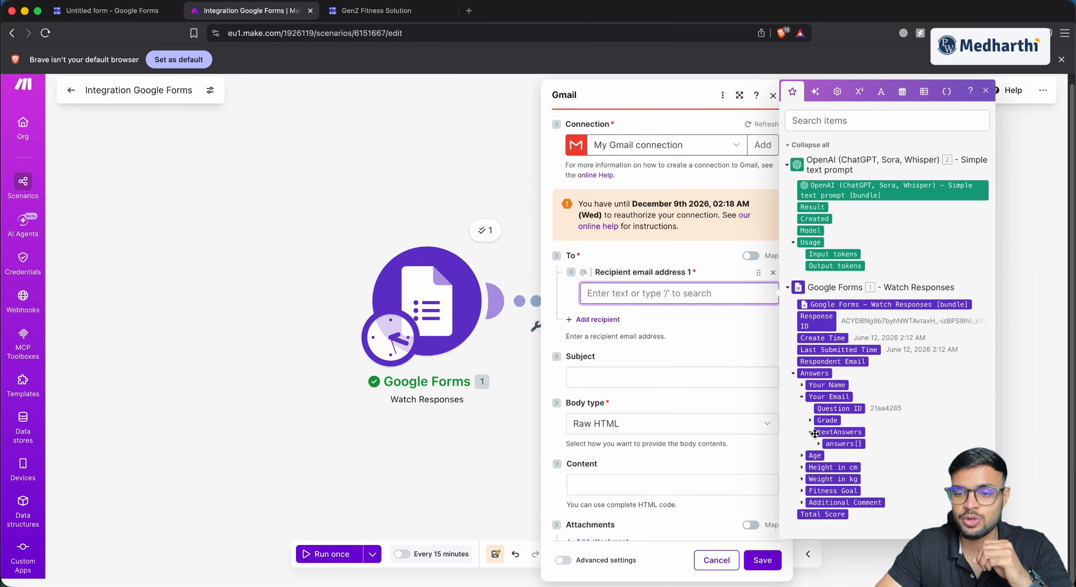
pyautogui.click(818, 444)
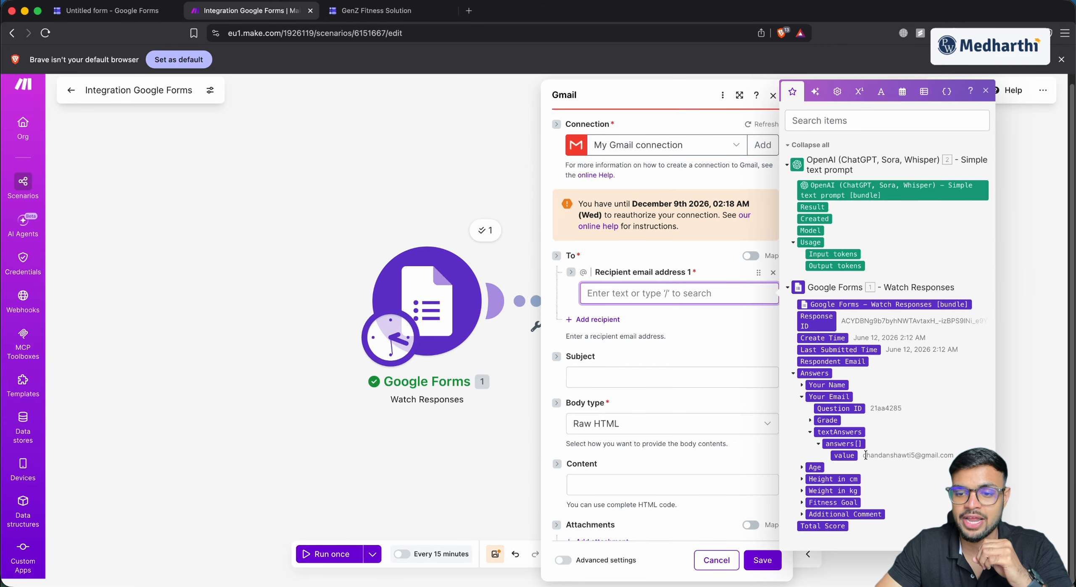
pyautogui.click(844, 455)
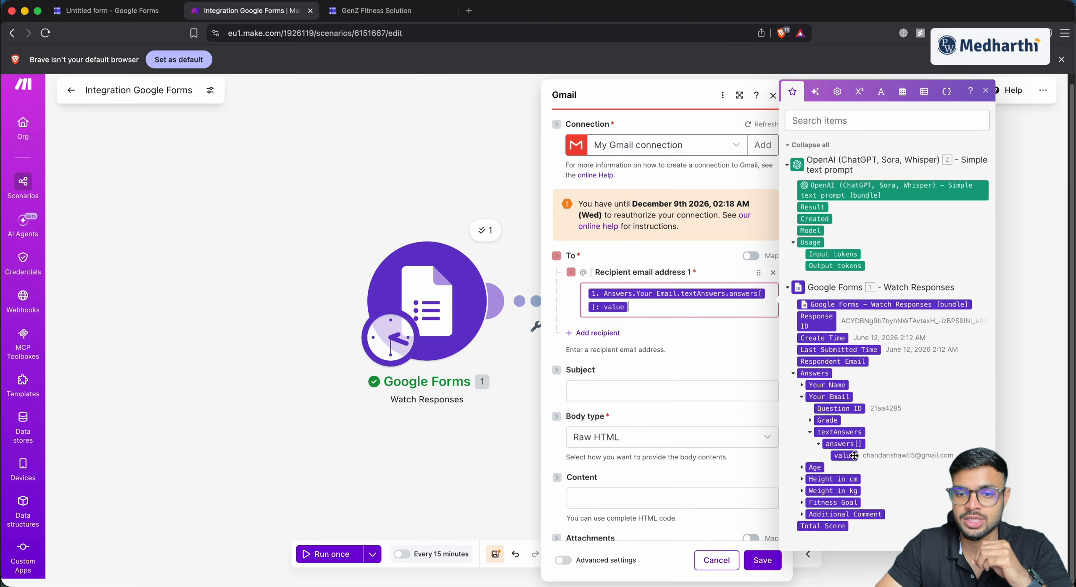
# Set the subject to 'Hey' followed by the mapped Your Name answer value
pyautogui.click(609, 384)
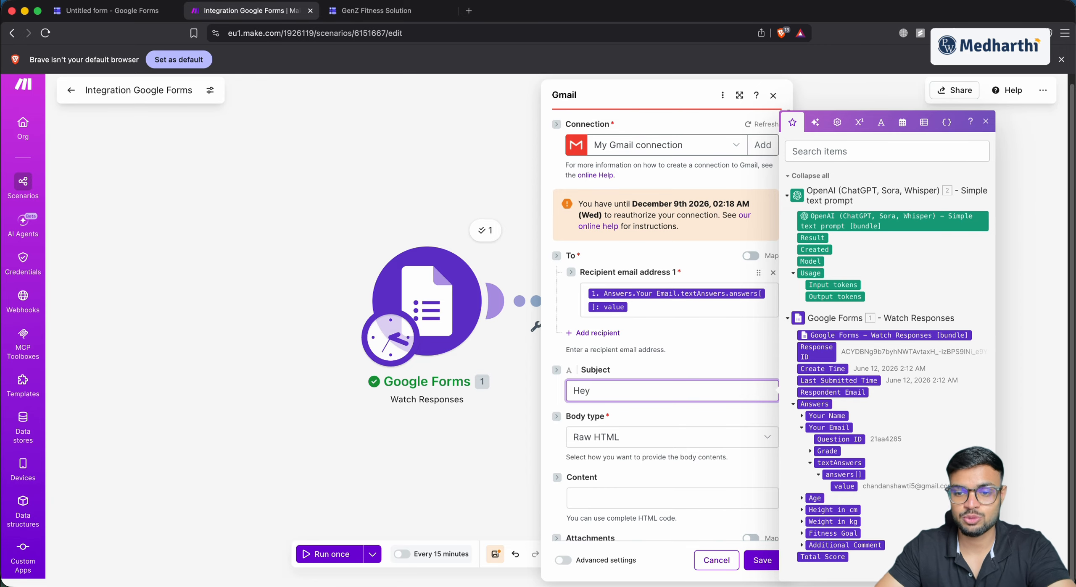
pyautogui.click(801, 417)
pyautogui.click(810, 420)
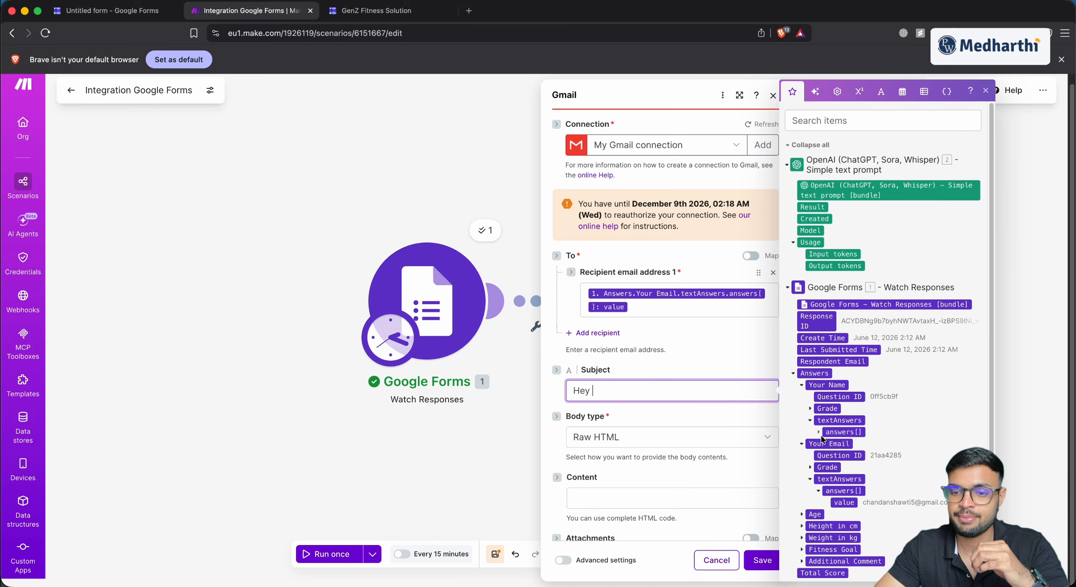
pyautogui.click(818, 433)
pyautogui.moveTo(849, 444); pyautogui.dragTo(633, 401)
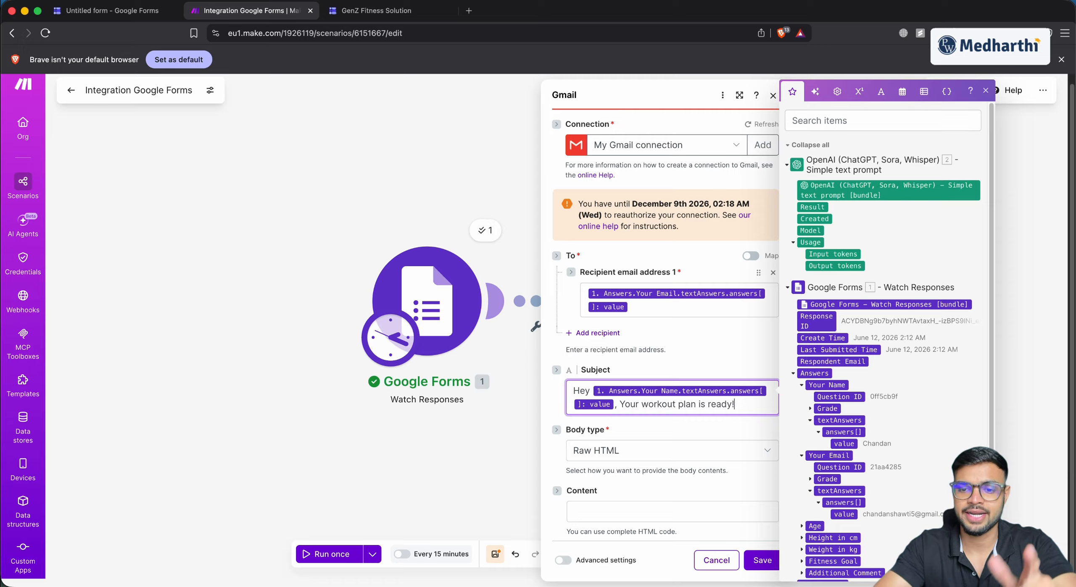
pyautogui.click(607, 449)
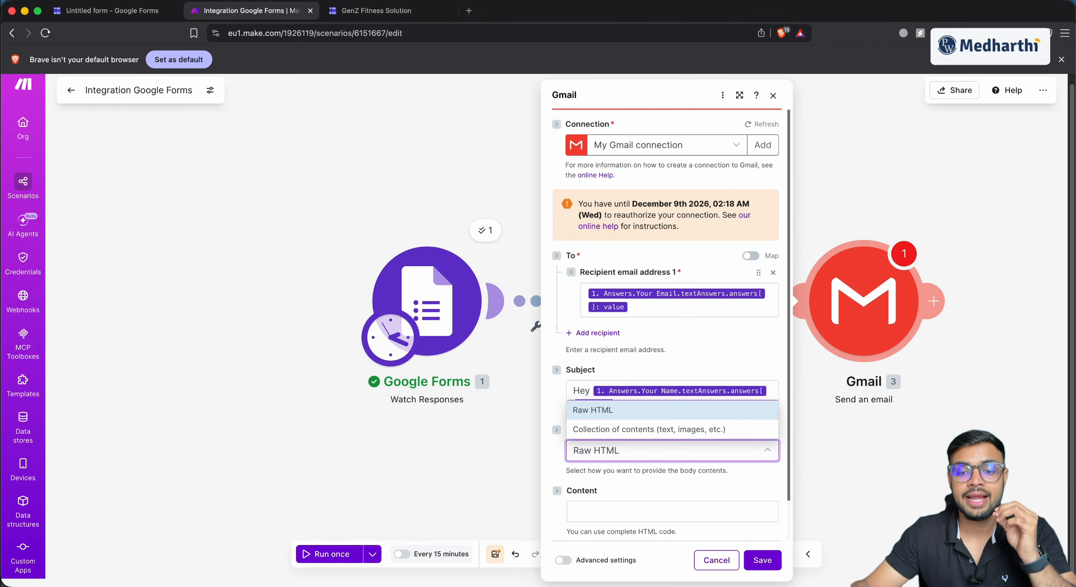
# Add email body blocks for the greeting, workout-plan intro line and mapped OpenAI Result
pyautogui.click(625, 433)
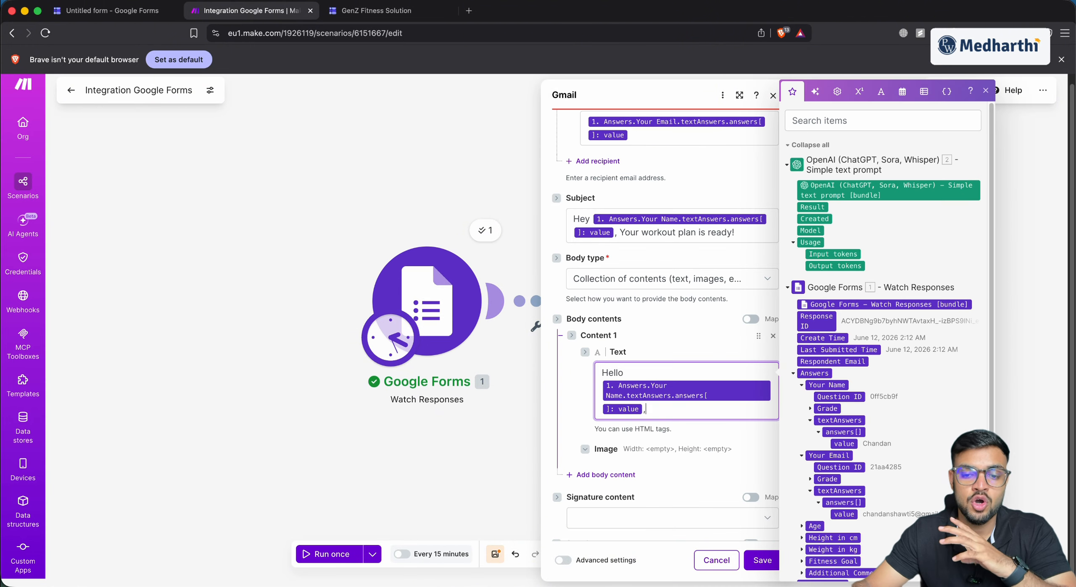
pyautogui.scroll(-2, 591, 438)
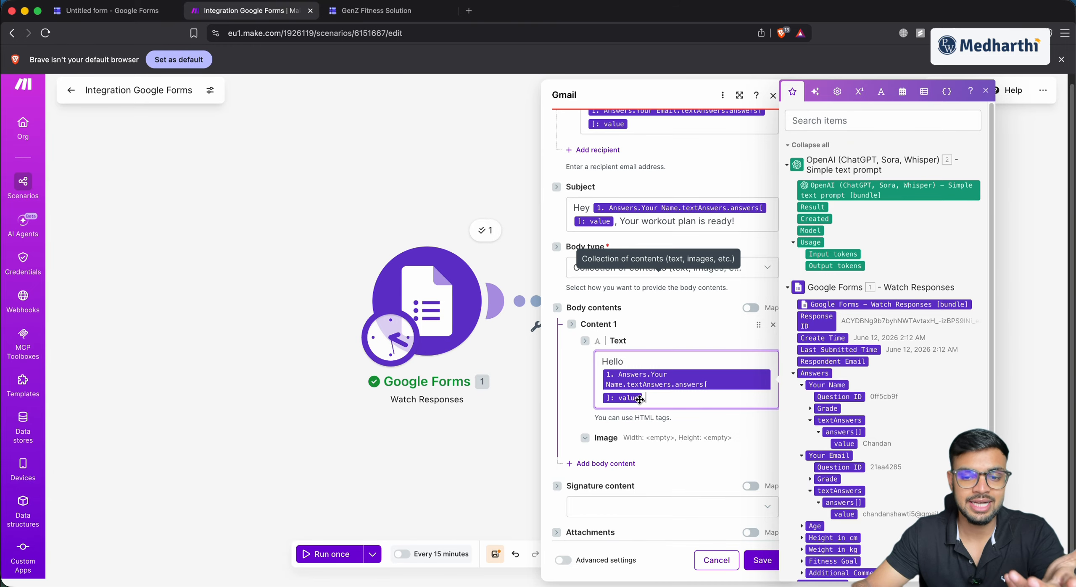
pyautogui.click(590, 438)
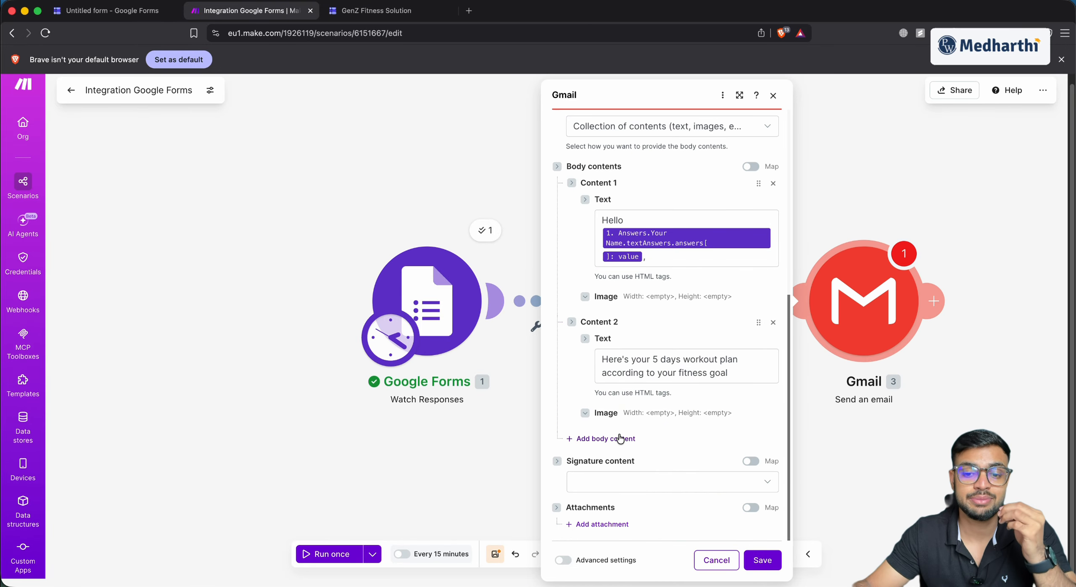
pyautogui.click(619, 438)
pyautogui.click(624, 474)
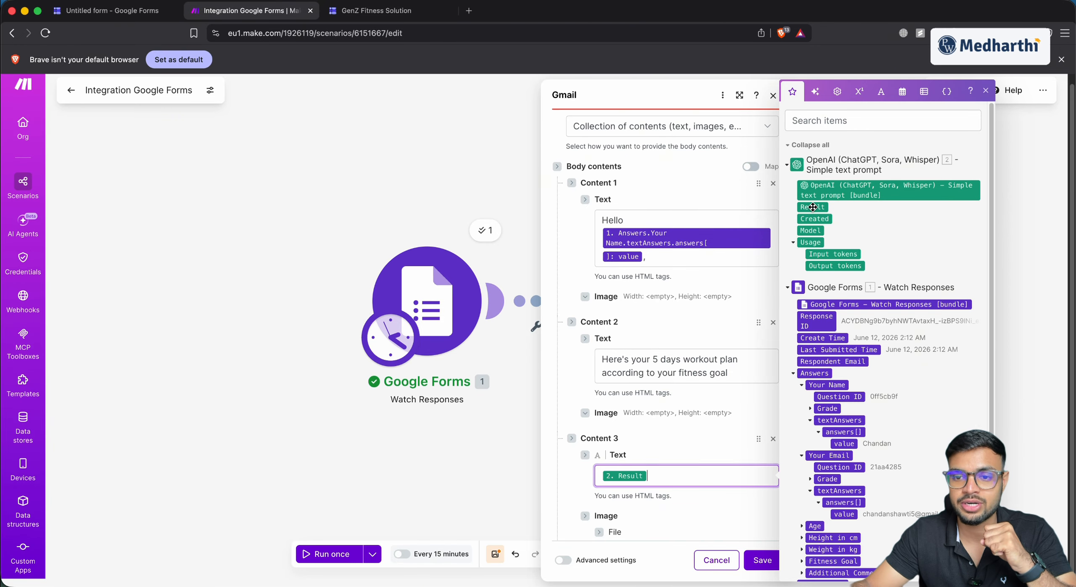
pyautogui.scroll(-5, 636, 469)
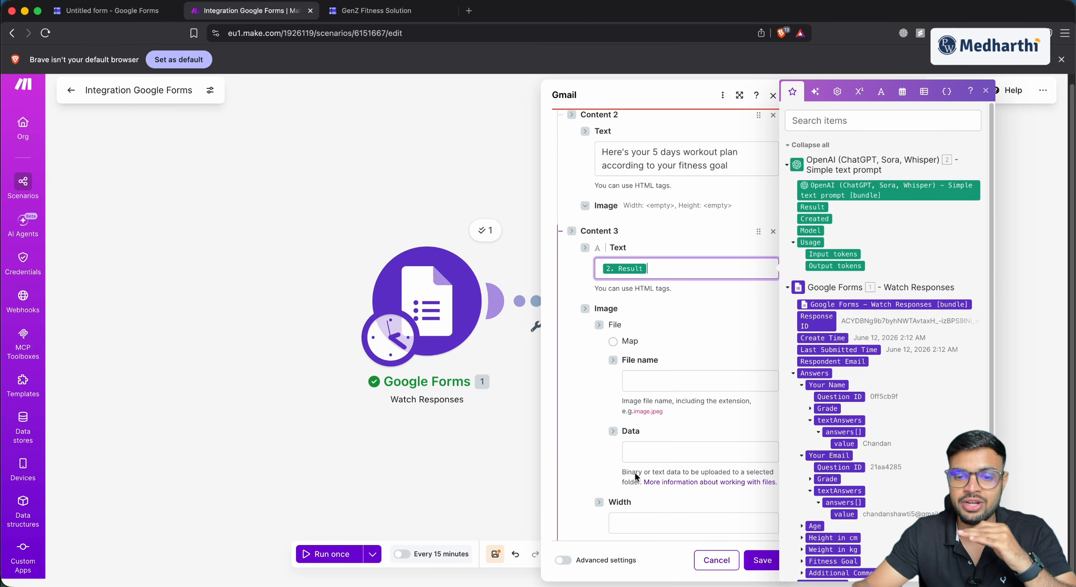
pyautogui.click(585, 310)
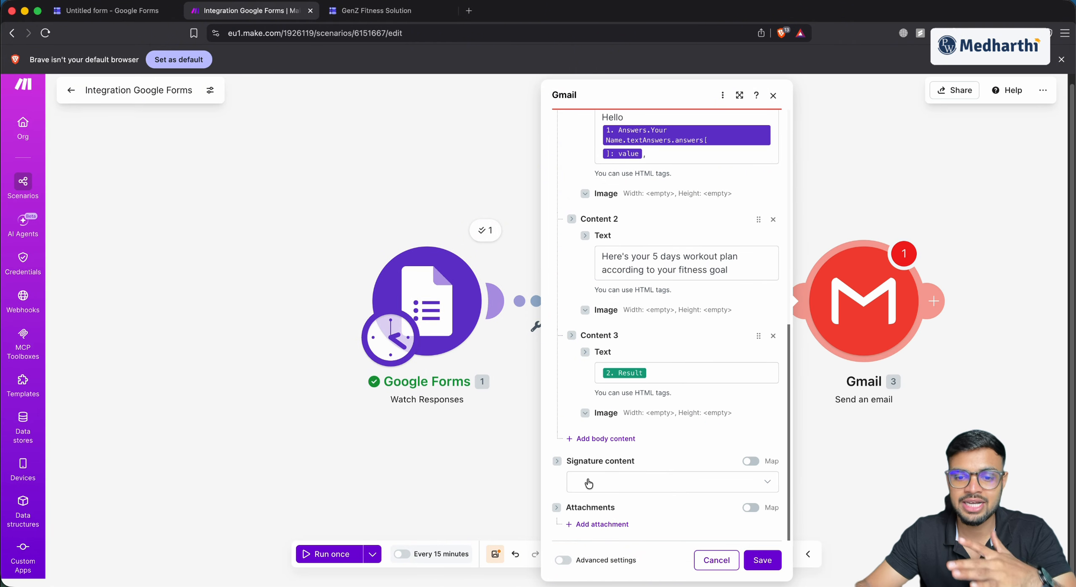
# Add a 'Regards, Genz Fitness Solutions' sign-off block and save the Gmail module
pyautogui.click(590, 439)
pyautogui.click(616, 477)
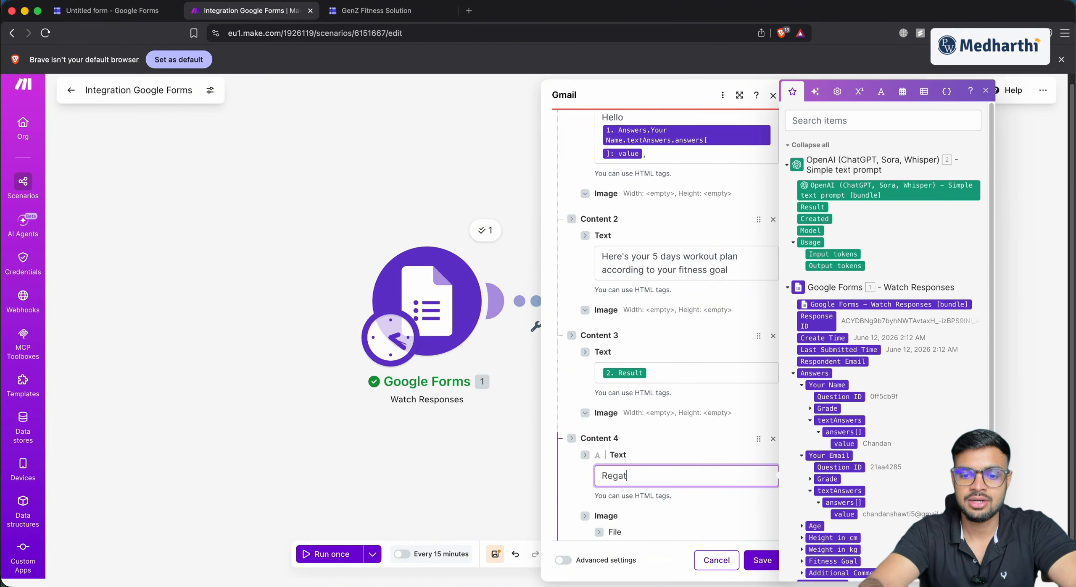
pyautogui.write('Regards,')
pyautogui.press('Return')
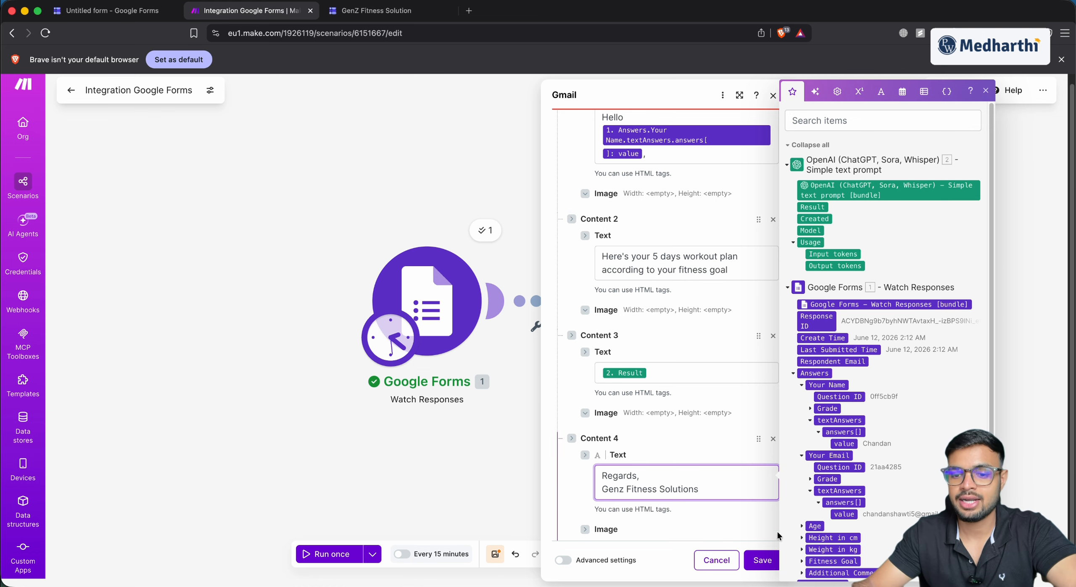
pyautogui.click(762, 560)
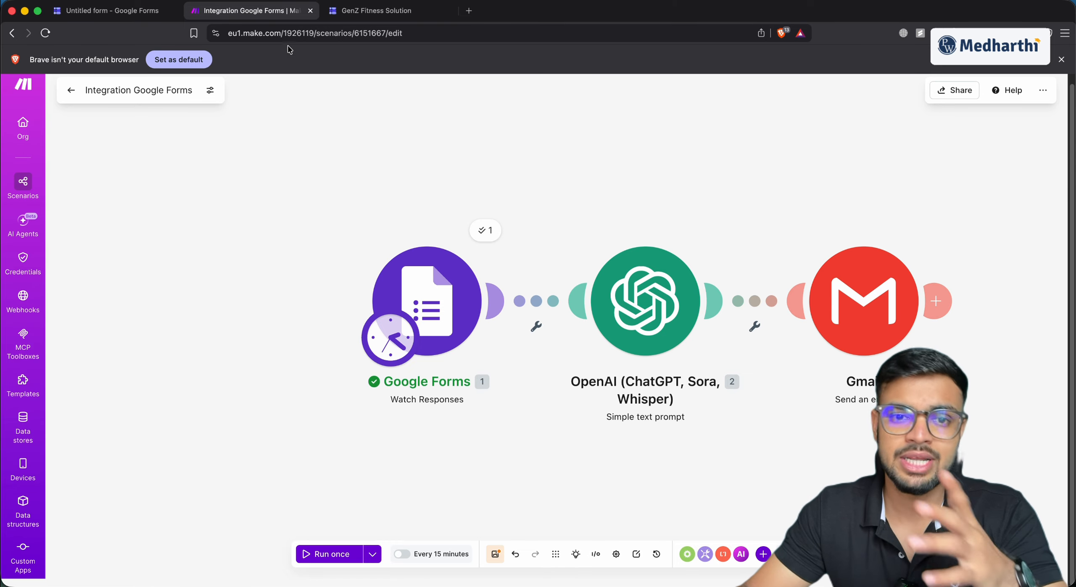
# Start another GenZ Fitness Solution form response and enter the respondent's name and e-mail
pyautogui.click(376, 11)
pyautogui.click(420, 164)
pyautogui.click(426, 251)
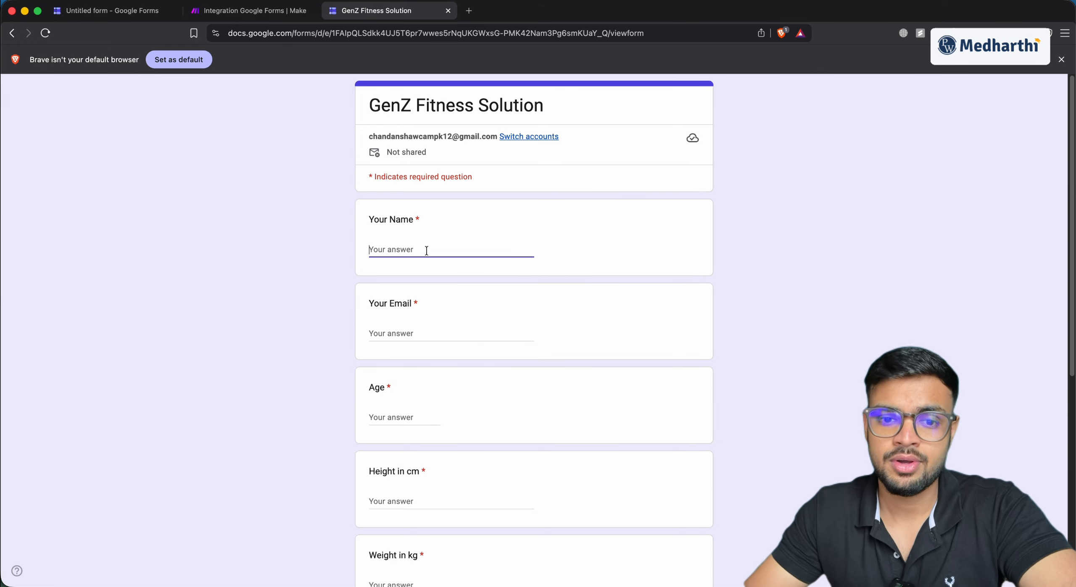
pyautogui.write('CHandan')
pyautogui.click(420, 333)
# Enter age 45, height 167, weight 67, choose Build Muscle, and submit the response
pyautogui.click(391, 417)
pyautogui.write('45')
pyautogui.click(417, 502)
pyautogui.write('167')
pyautogui.scroll(-3, 398, 472)
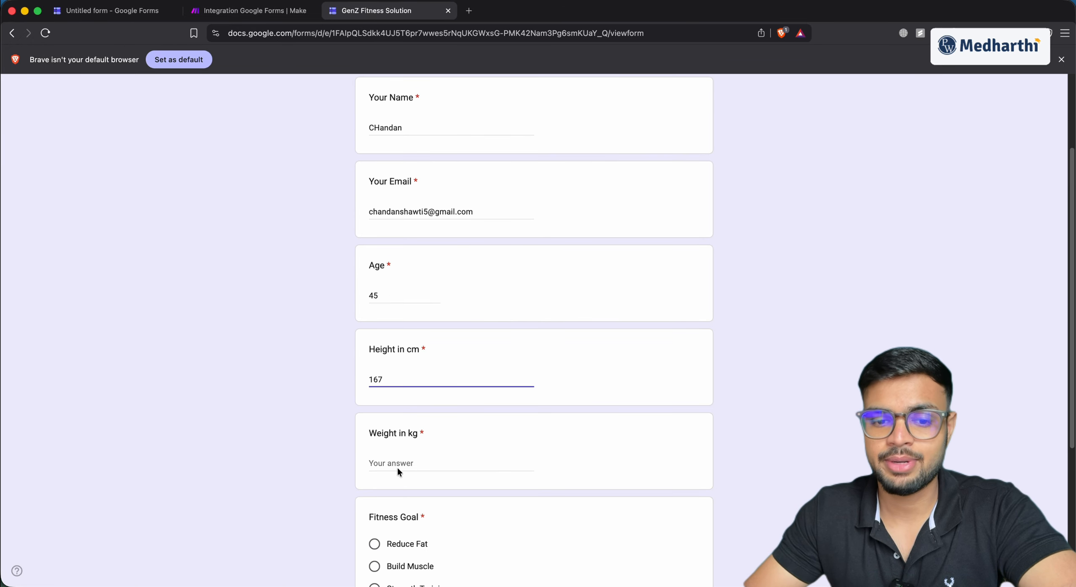
pyautogui.click(398, 473)
pyautogui.write('67')
pyautogui.scroll(-3, 389, 437)
pyautogui.click(389, 437)
pyautogui.scroll(-2, 389, 437)
pyautogui.click(381, 483)
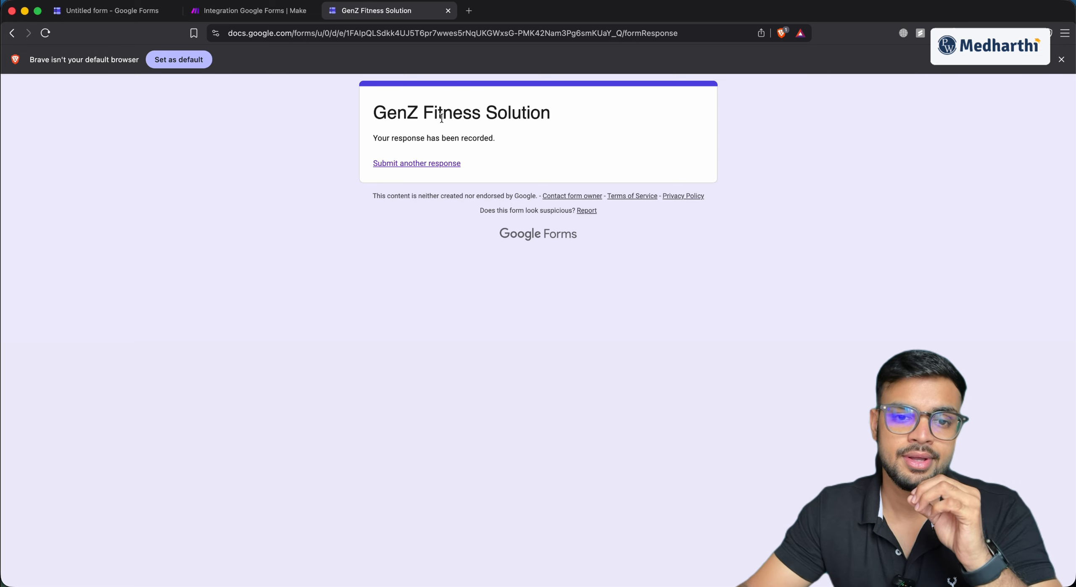
pyautogui.click(283, 12)
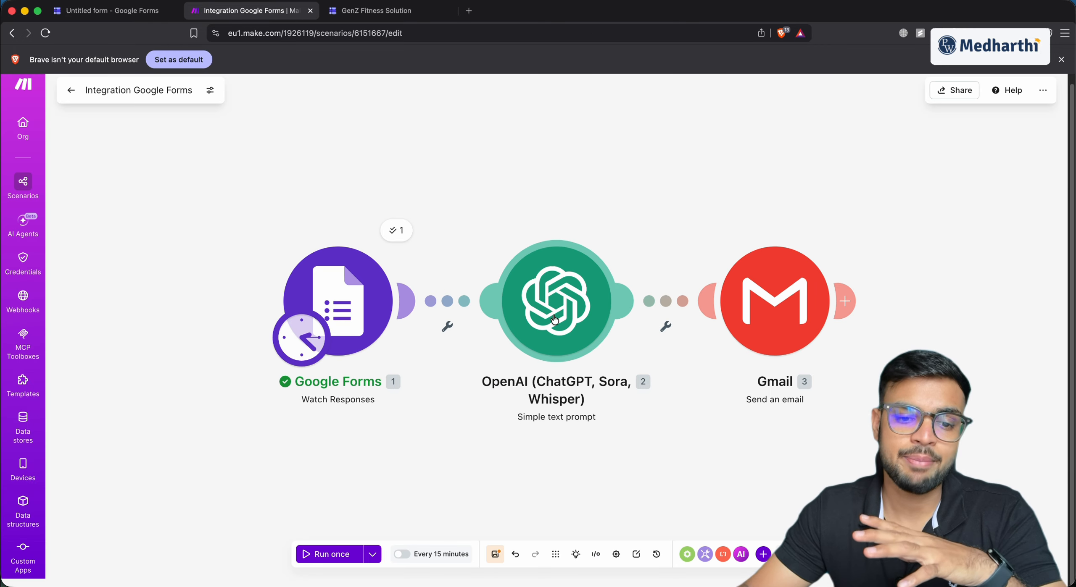
# Run the scenario once, inspect the Gmail module's output, and open Gmail in a new tab
pyautogui.click(341, 556)
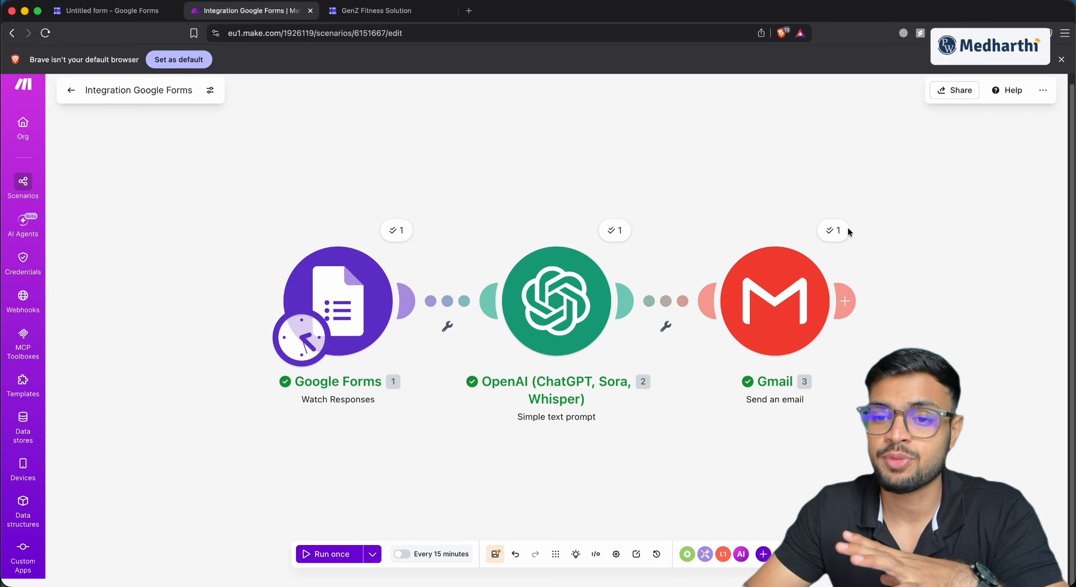
pyautogui.click(845, 232)
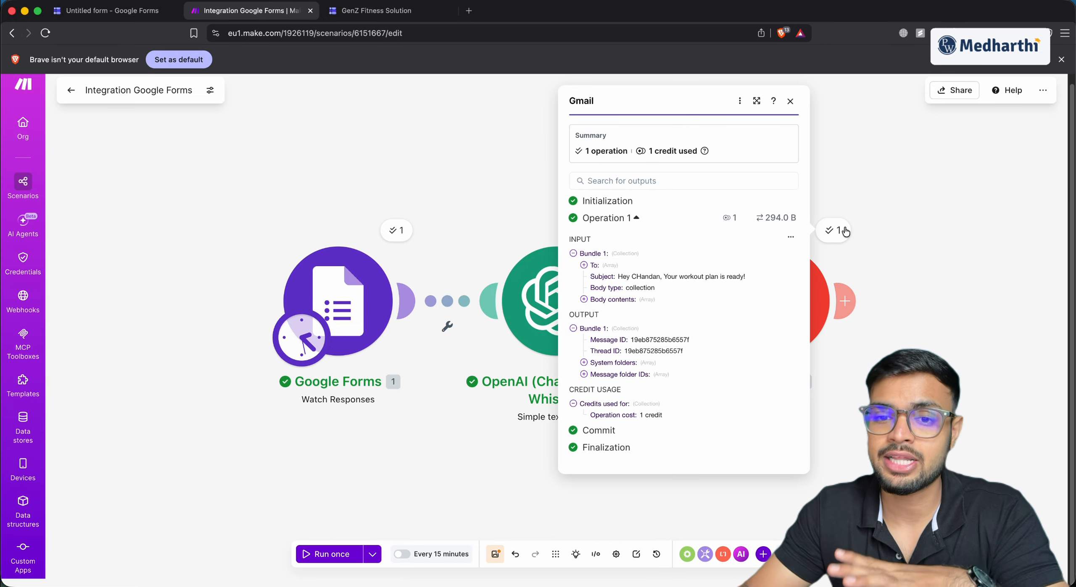
pyautogui.click(873, 195)
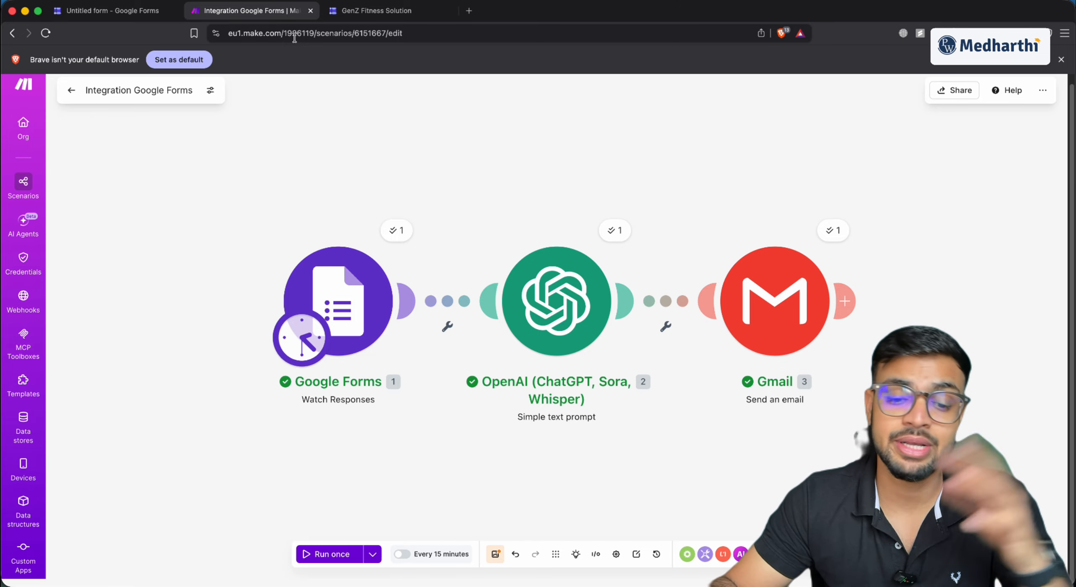
pyautogui.click(469, 10)
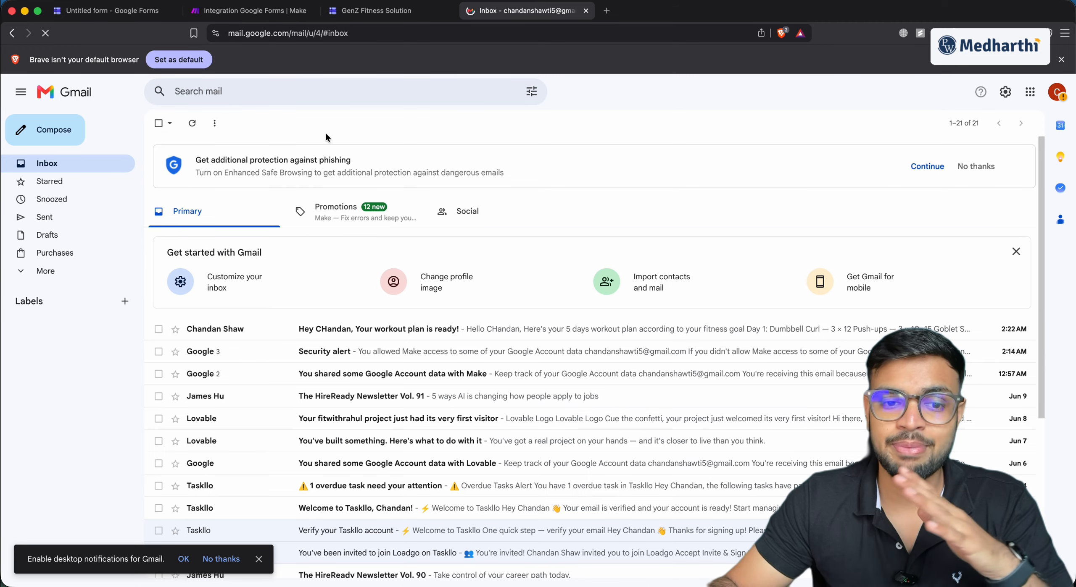
# Read the 'Your workout plan is ready!' email's Day 1–5 dumbbell plan, then return to Make
pyautogui.click(275, 332)
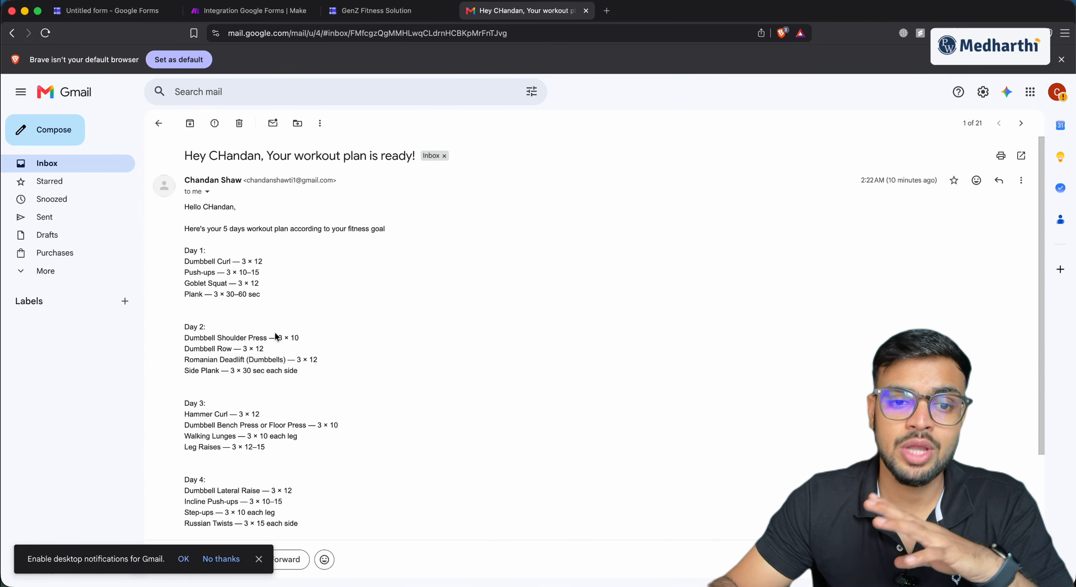
pyautogui.moveTo(184, 180); pyautogui.dragTo(312, 379)
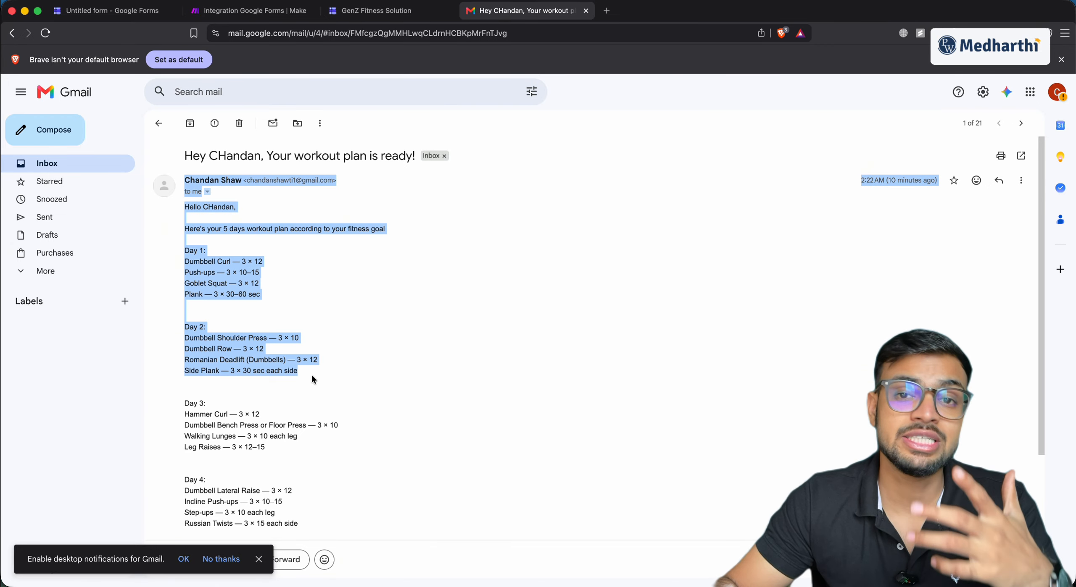
pyautogui.click(358, 372)
pyautogui.scroll(-4, 317, 372)
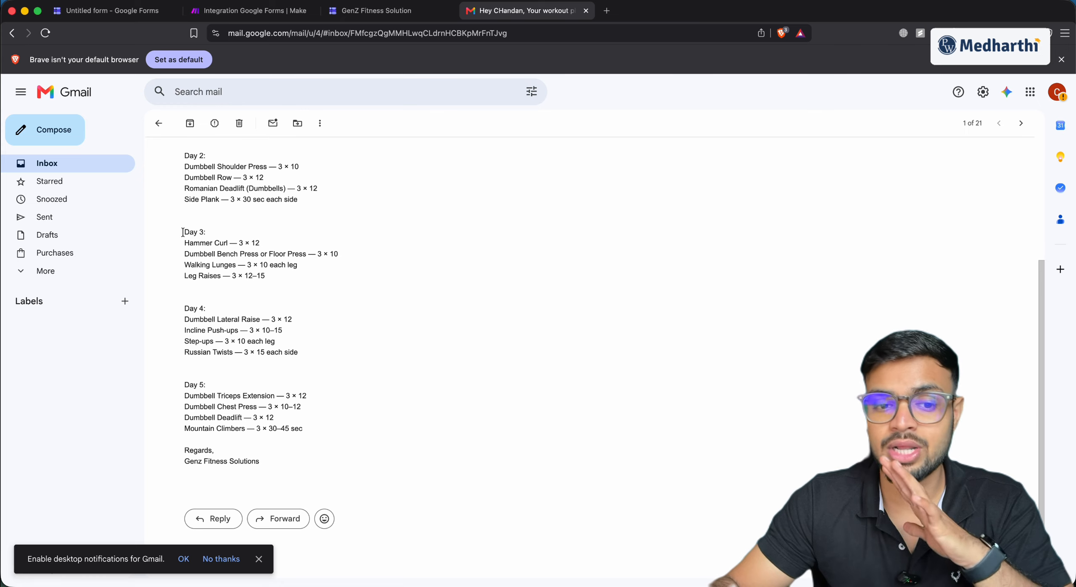
pyautogui.moveTo(182, 232); pyautogui.dragTo(218, 453)
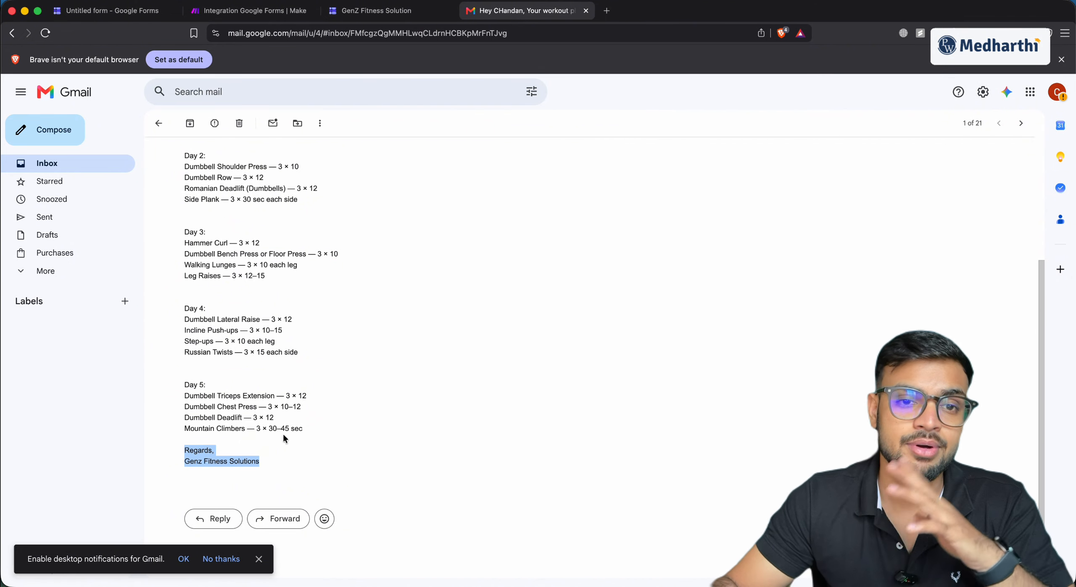
pyautogui.click(266, 12)
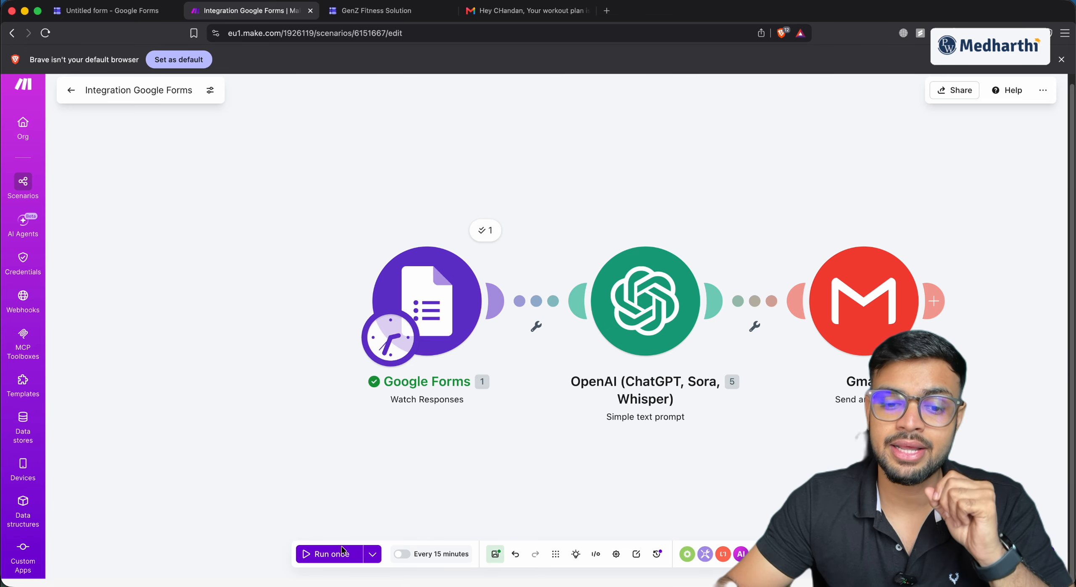
# Turn on scheduling at regular intervals every 15 minutes and save it
pyautogui.click(402, 555)
pyautogui.click(502, 290)
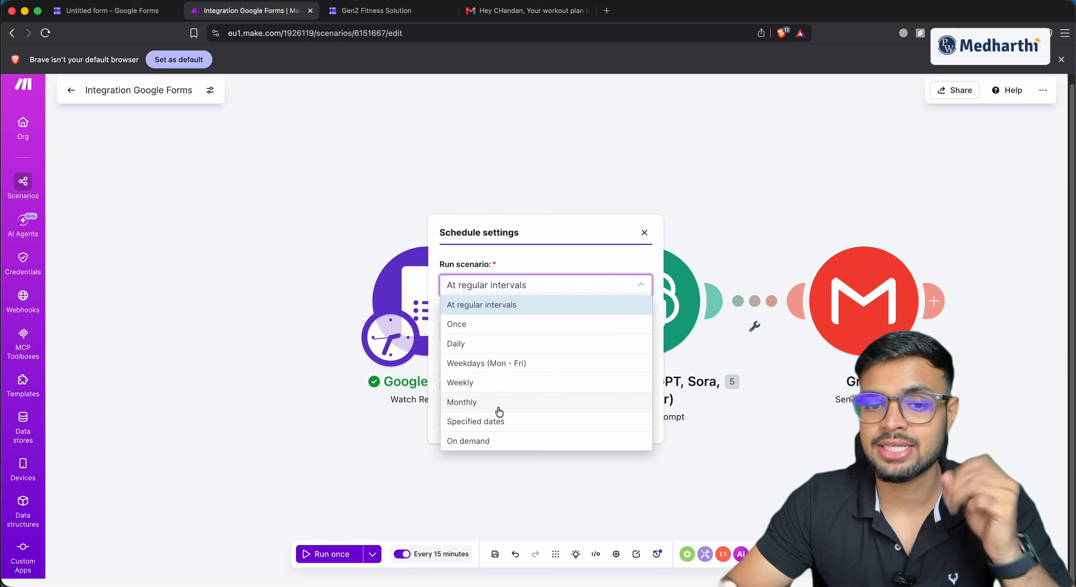
pyautogui.click(518, 265)
pyautogui.click(508, 337)
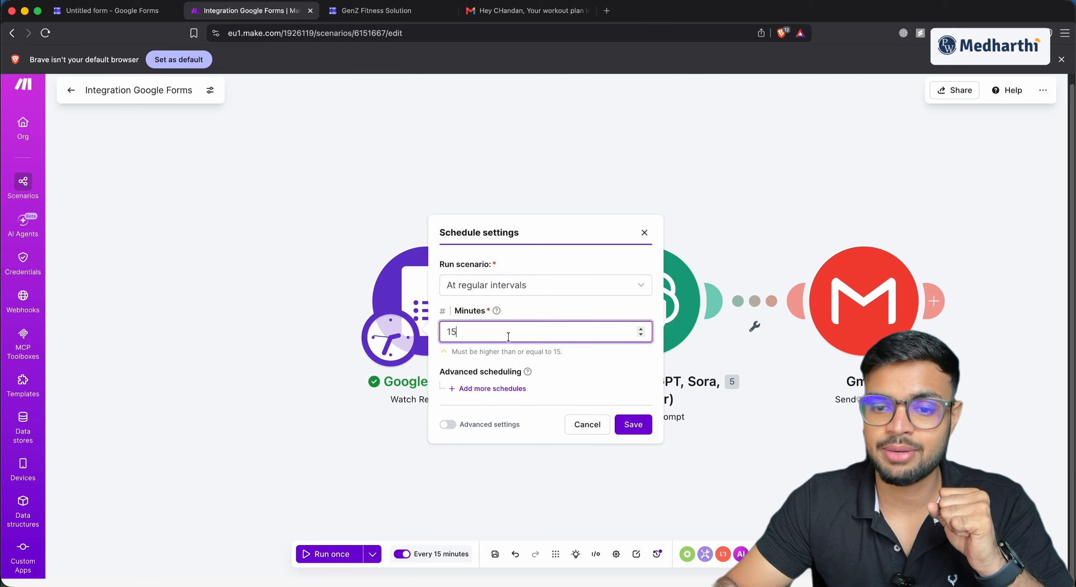
pyautogui.click(632, 425)
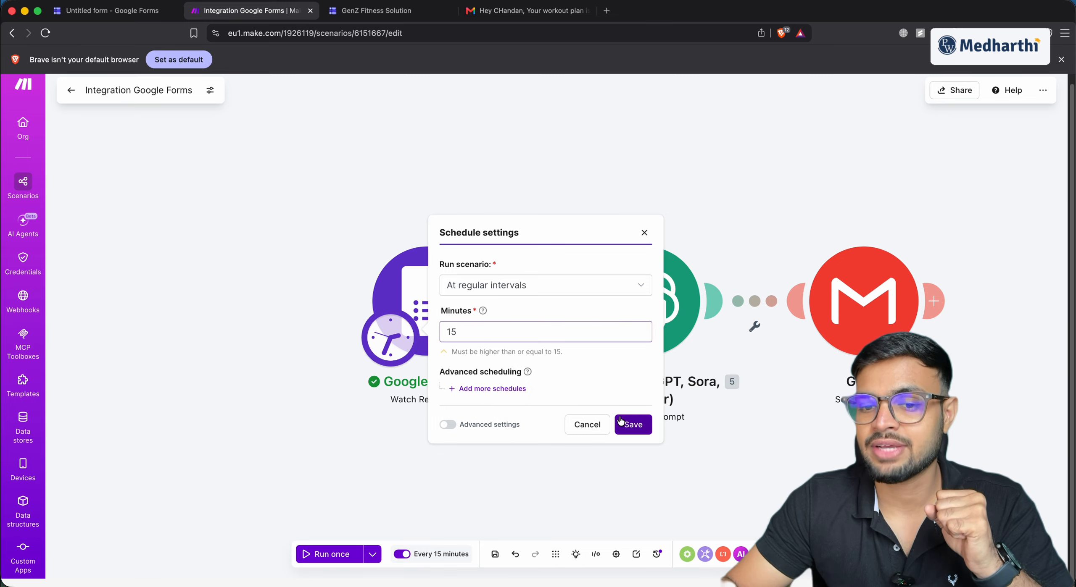